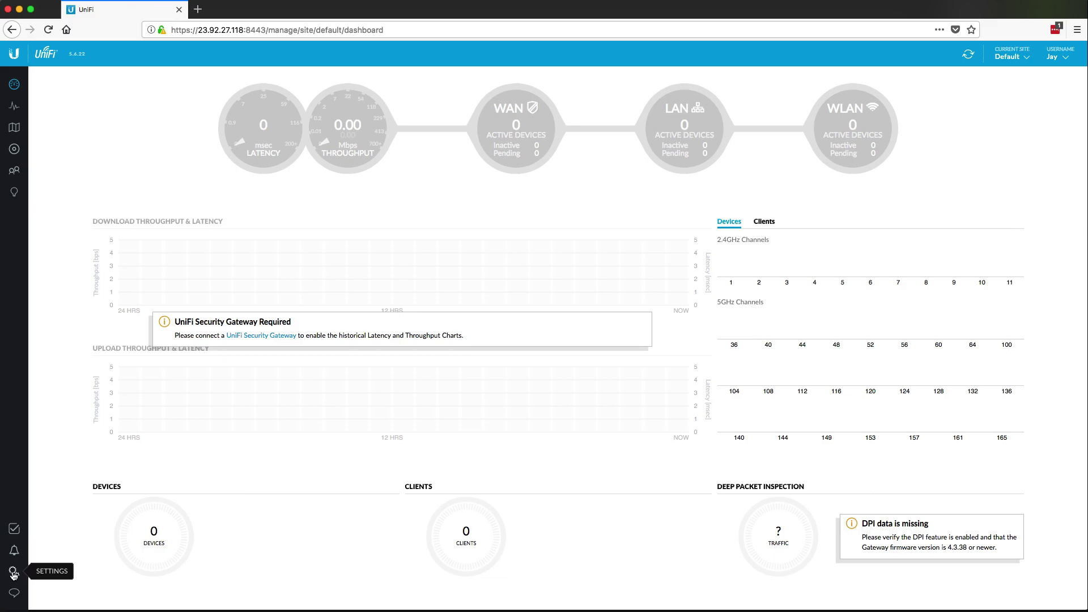
Step: In Site settings, change the site name from Default to Church and apply it
left_click(14, 574)
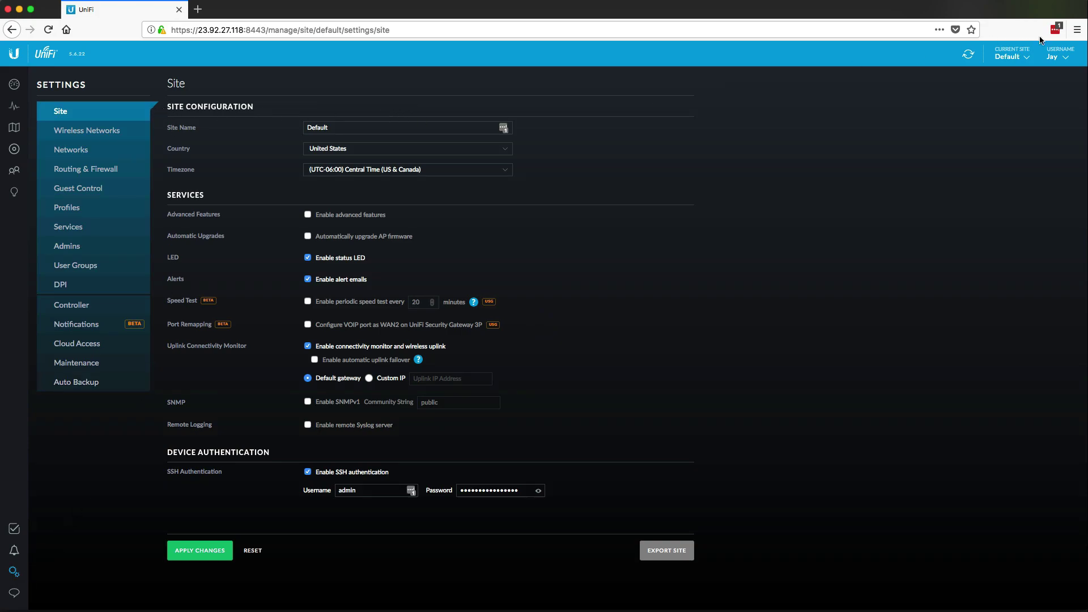
left_click(1022, 55)
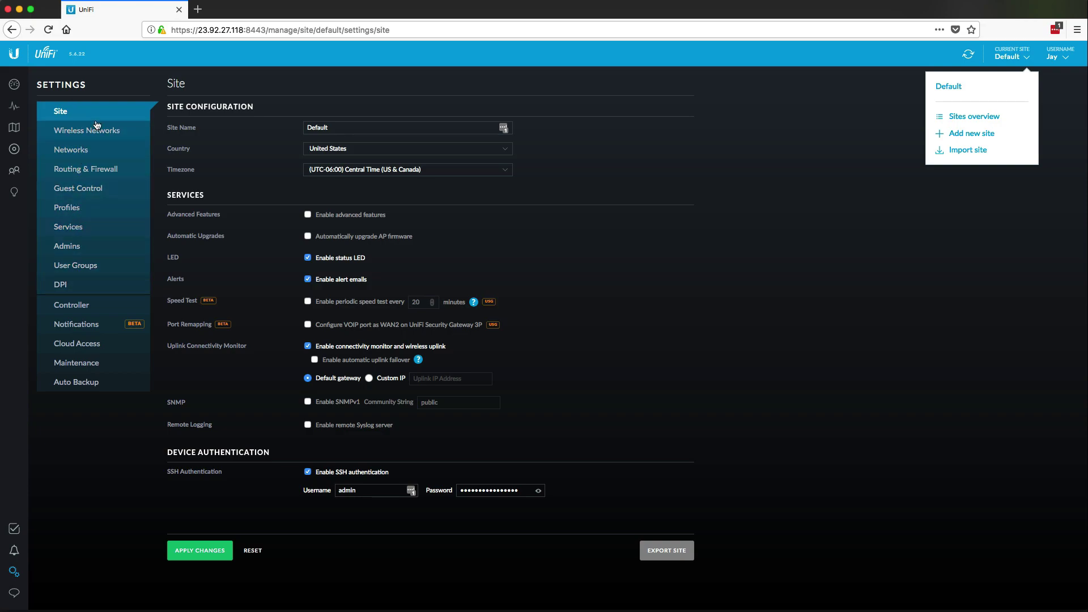
left_click(305, 127)
left_click_drag(372, 130, 270, 128)
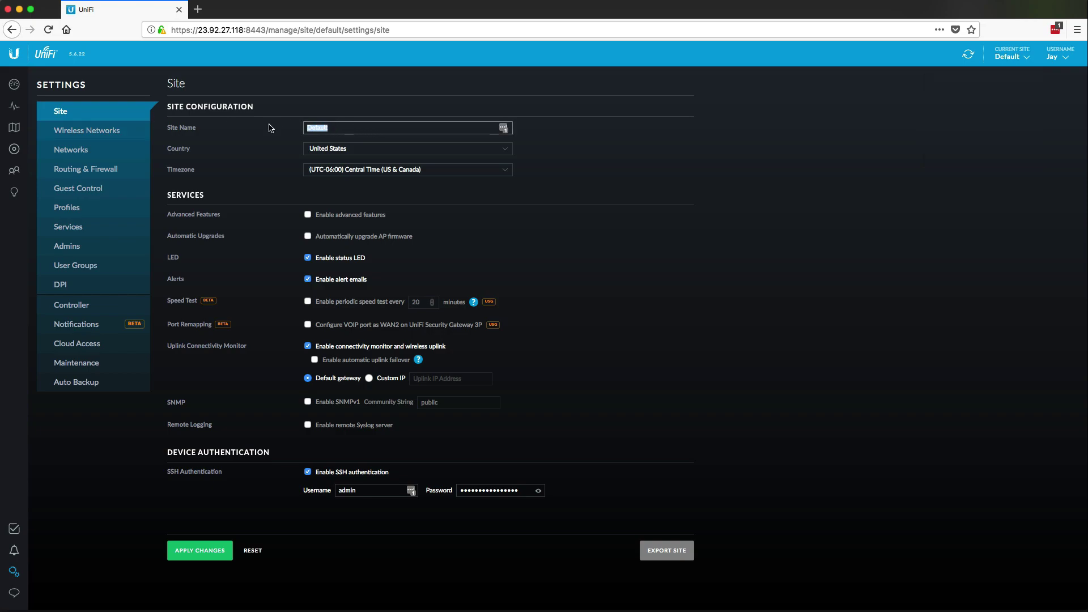
type("Church")
left_click(198, 542)
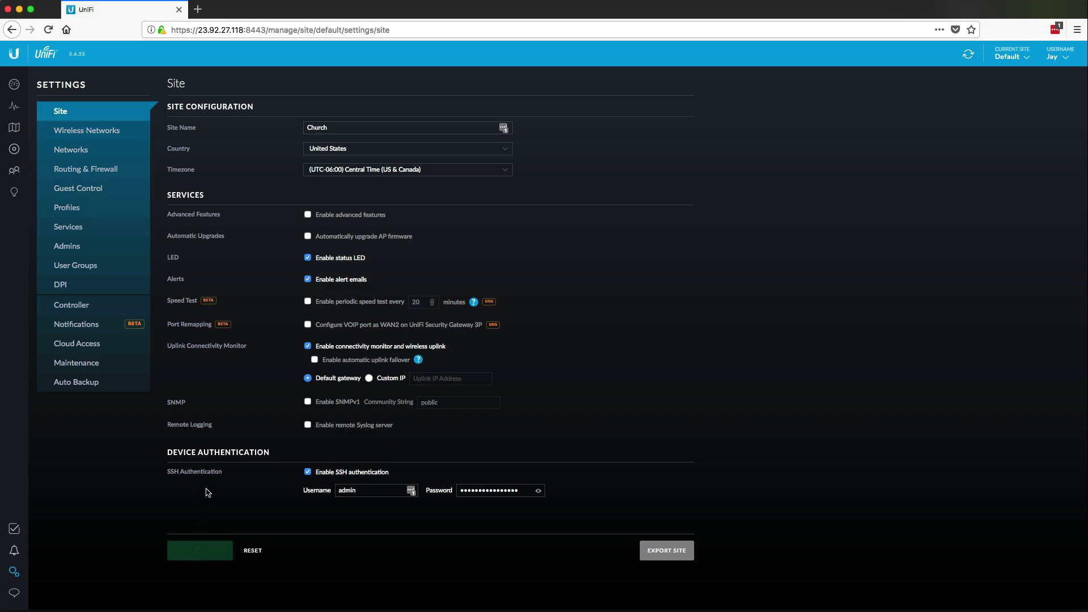
Step: From the Networks list, open the LAN network's edit form showing subnet 192.168.1.1/24
left_click(107, 152)
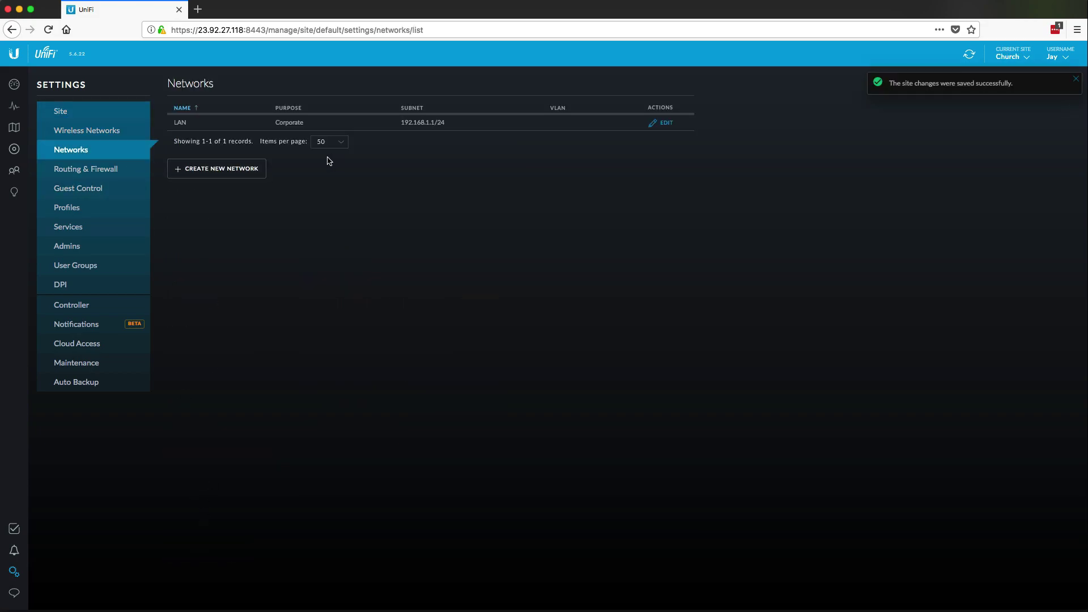
left_click_drag(400, 123, 434, 123)
left_click(433, 170)
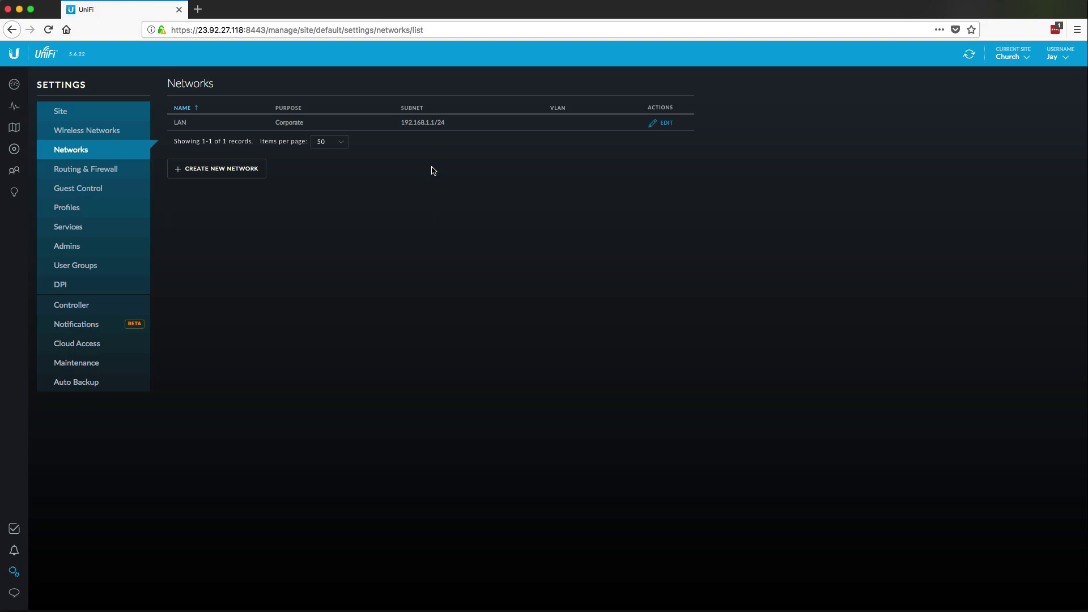
left_click(661, 124)
left_click(334, 196)
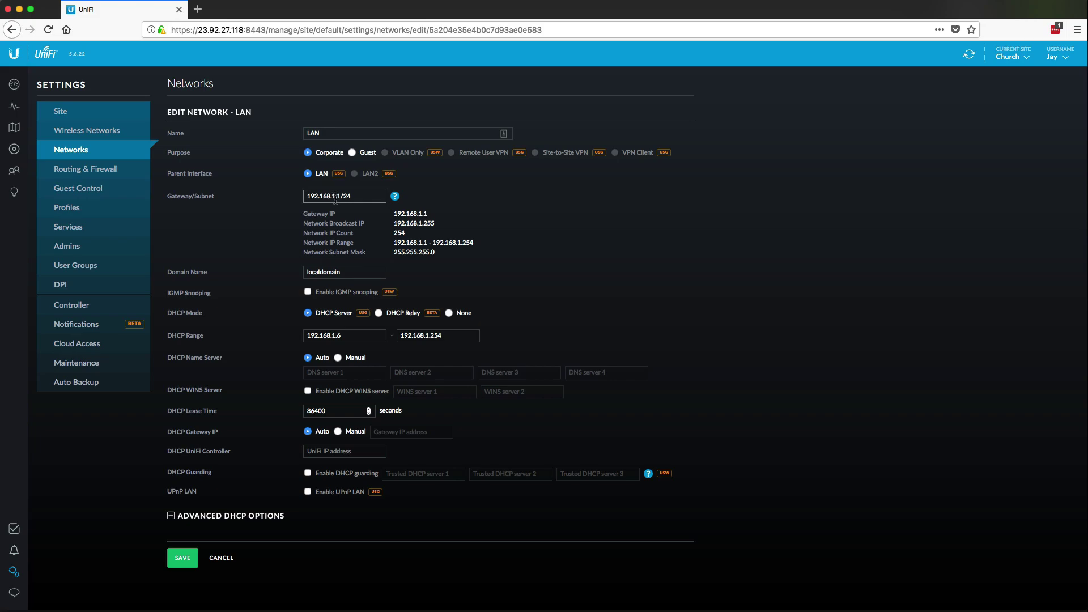
left_click_drag(393, 233, 414, 235)
left_click(414, 235)
Step: Change the LAN Gateway/Subnet from 192.168.1.1/24 to 192.168.57.254/24
left_click(336, 197)
key("BackSpace")
key("BackSpace")
type("57")
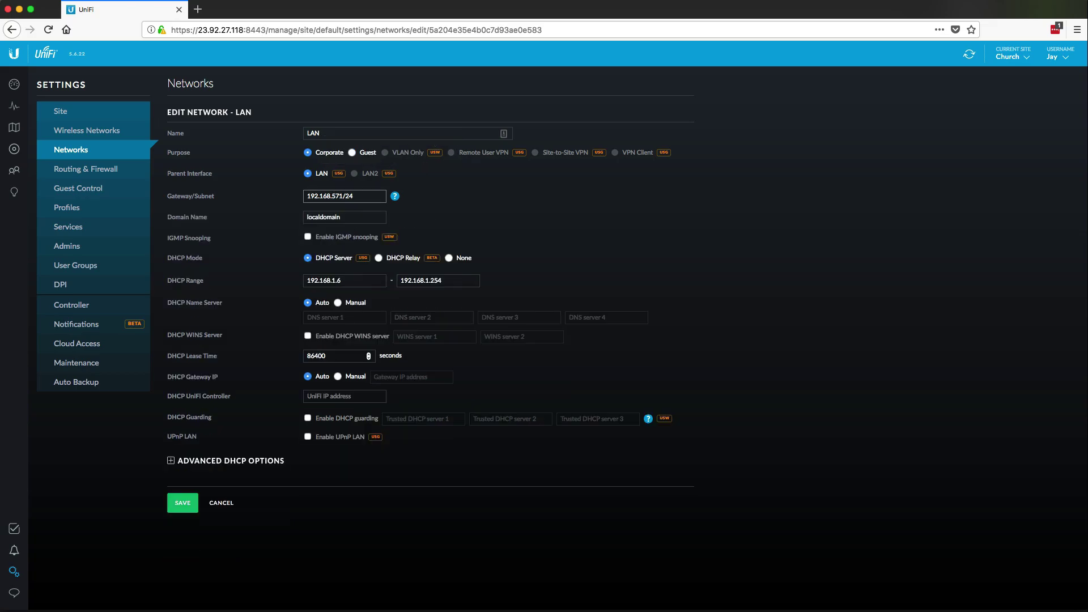
type(".")
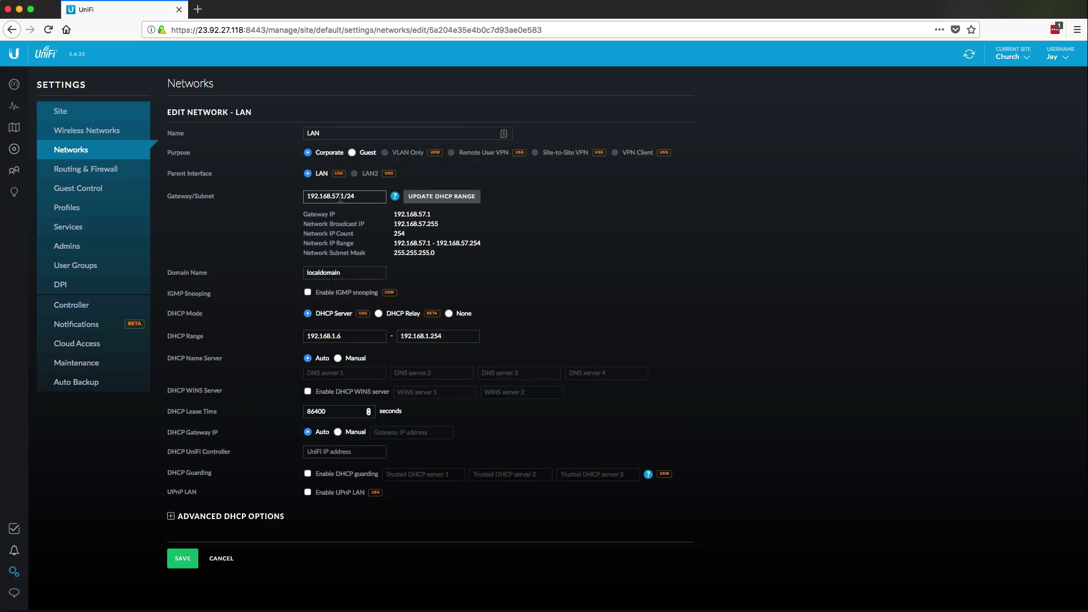
double_click(342, 196)
type("254")
left_click_drag(330, 197, 352, 197)
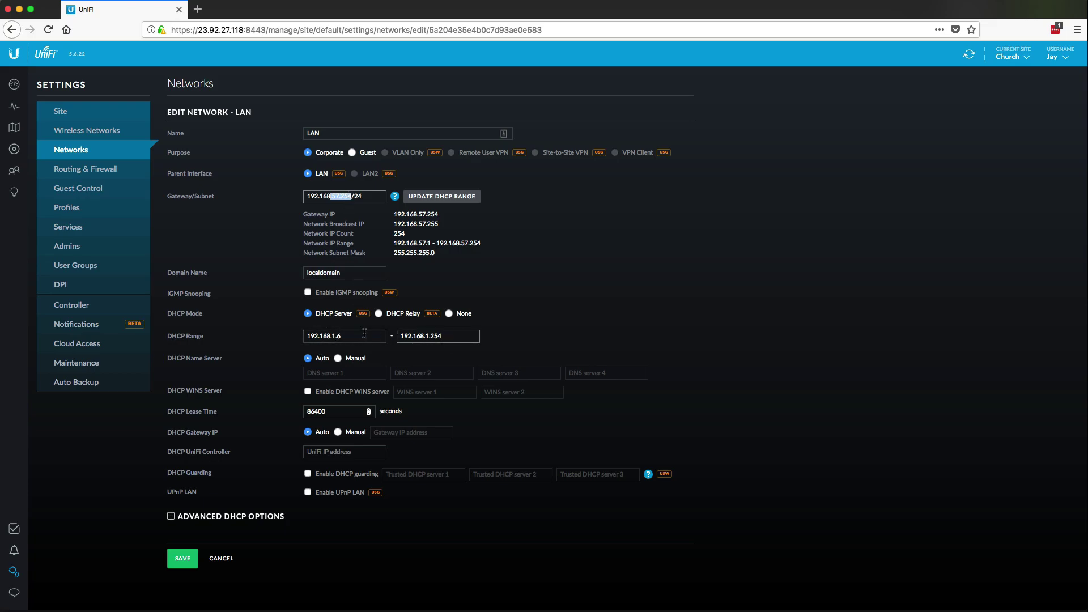
Step: Update the DHCP range for the new subnet and start replacing localdomain with church.local
left_click(444, 197)
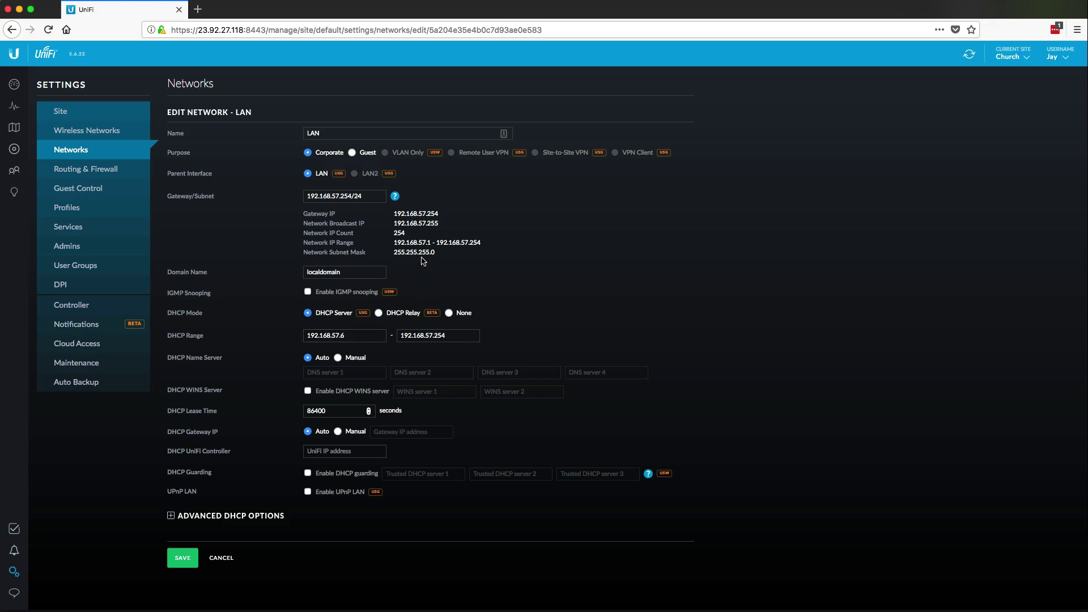
double_click(395, 233)
left_click_drag(343, 272, 301, 258)
type("church.local")
Step: Set the LAN DHCP range to run from 192.168.57.50 to 192.168.57.250
left_click_drag(394, 214, 448, 215)
left_click(312, 337)
left_click(440, 336)
key("BackSpace")
left_click(355, 336)
double_click(342, 336)
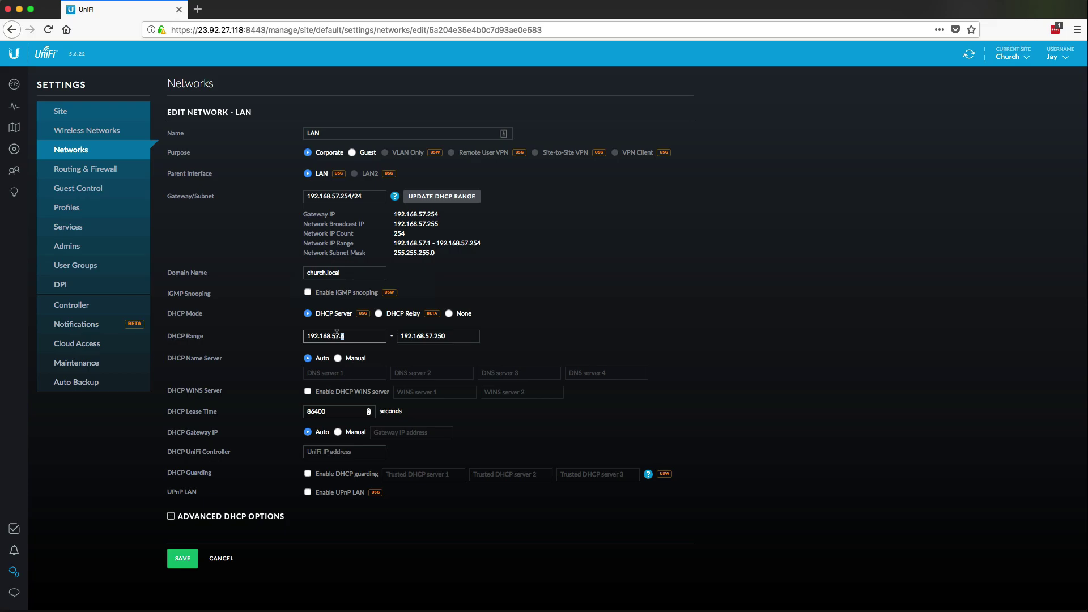
type("50")
left_click(315, 455)
Step: Copy the server IP 23.92.27.118 from the address bar into the DHCP UniFi Controller field
left_click_drag(171, 451, 233, 455)
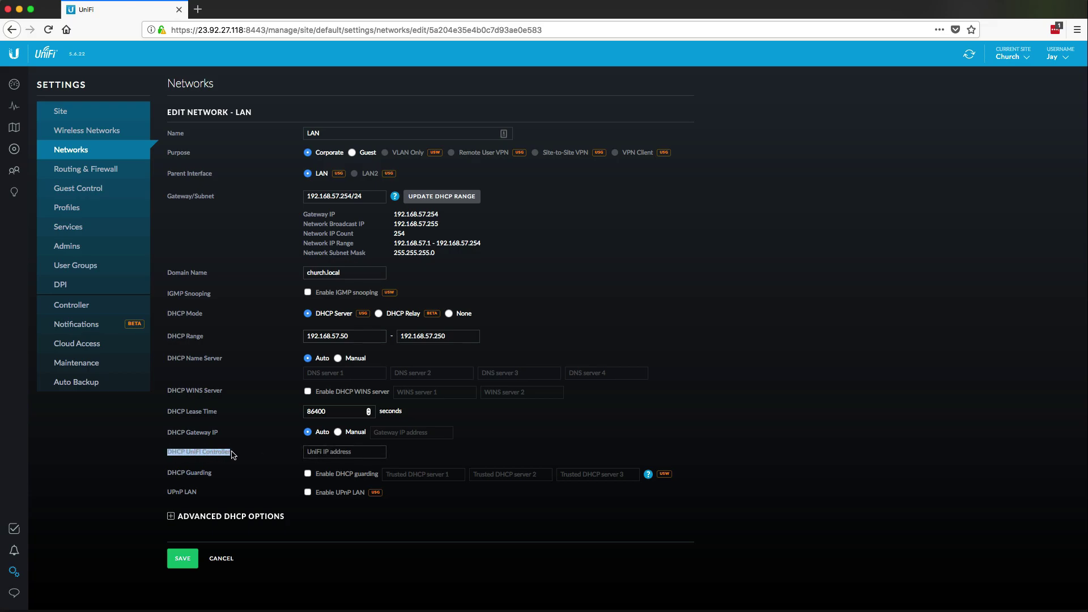
left_click(314, 452)
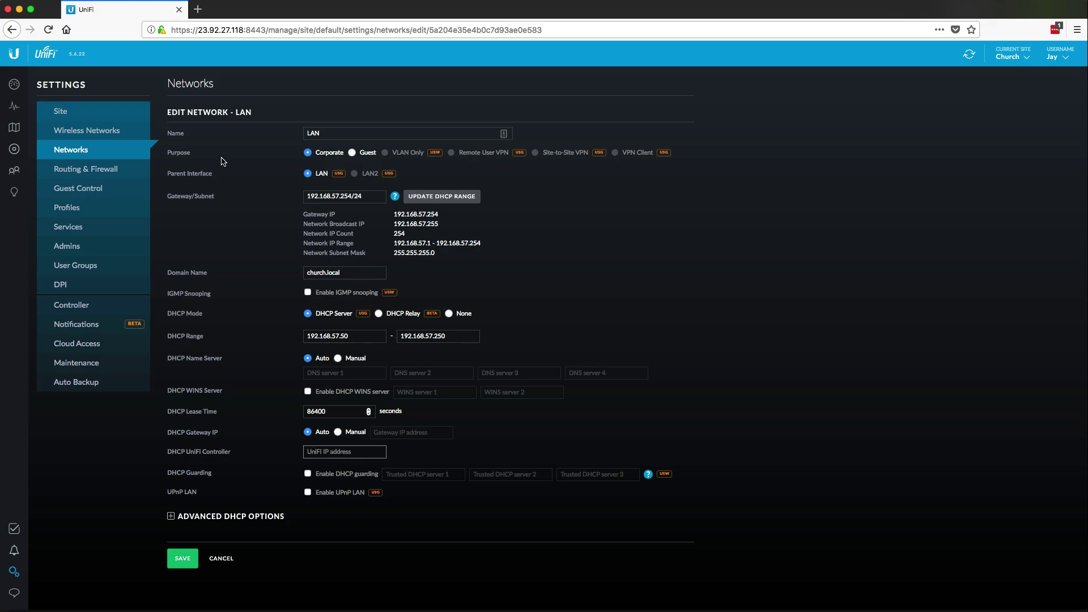
left_click_drag(199, 31, 239, 47)
key("super+c")
left_click(326, 451)
key("super+v")
Step: Confirm the controller address 23.92.27.118 and save the LAN network
left_click_drag(307, 452, 349, 451)
left_click(349, 449)
left_click_drag(403, 337, 463, 337)
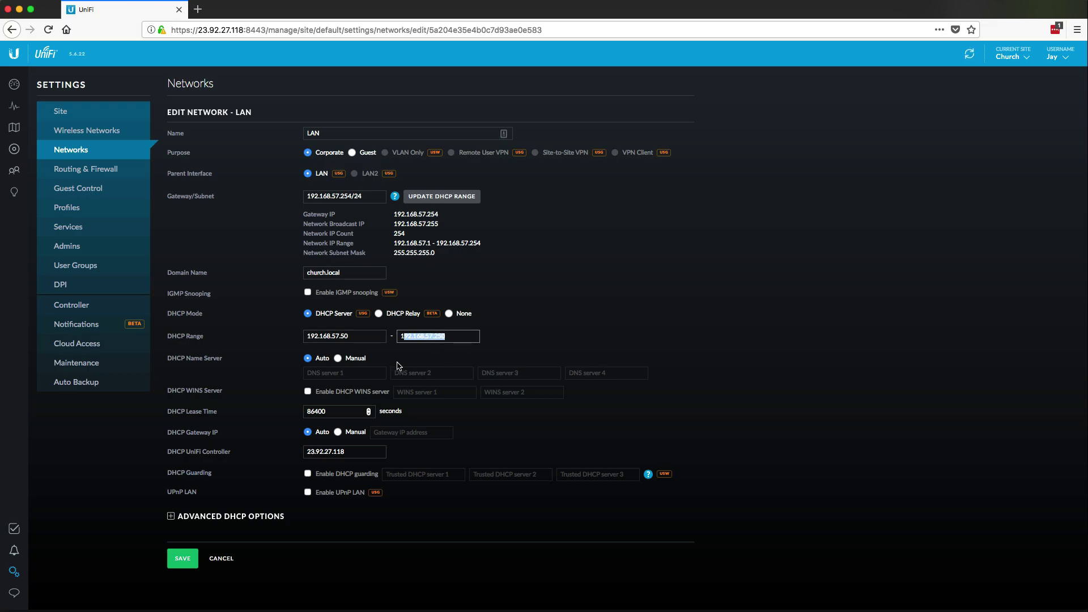
left_click(351, 449)
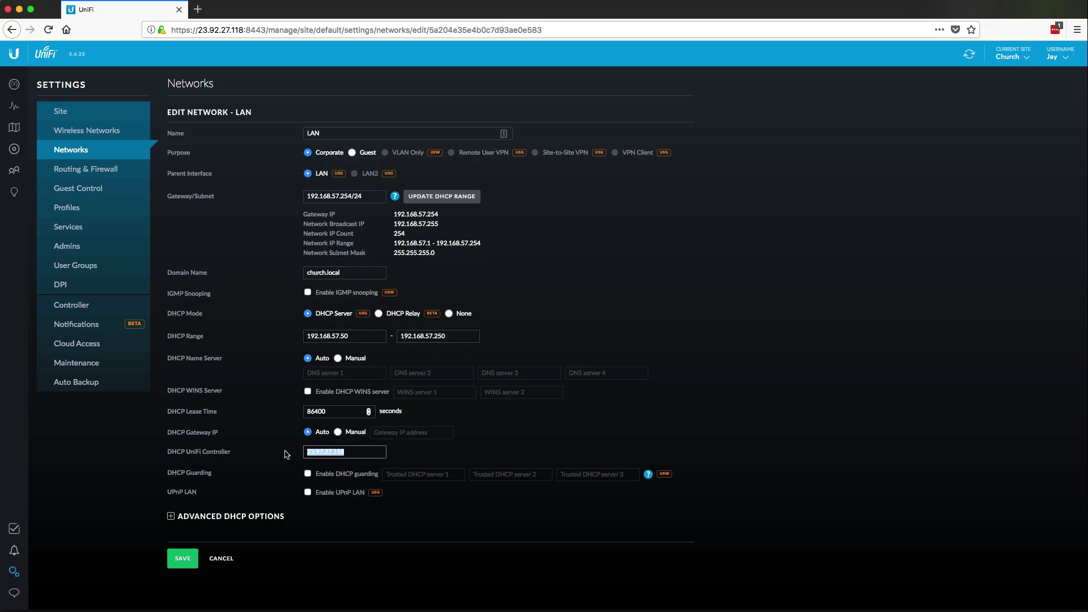
left_click_drag(304, 452, 353, 449)
left_click(353, 450)
left_click_drag(352, 448, 301, 451)
left_click(300, 452)
left_click(308, 451)
left_click_drag(309, 451, 359, 453)
left_click(189, 558)
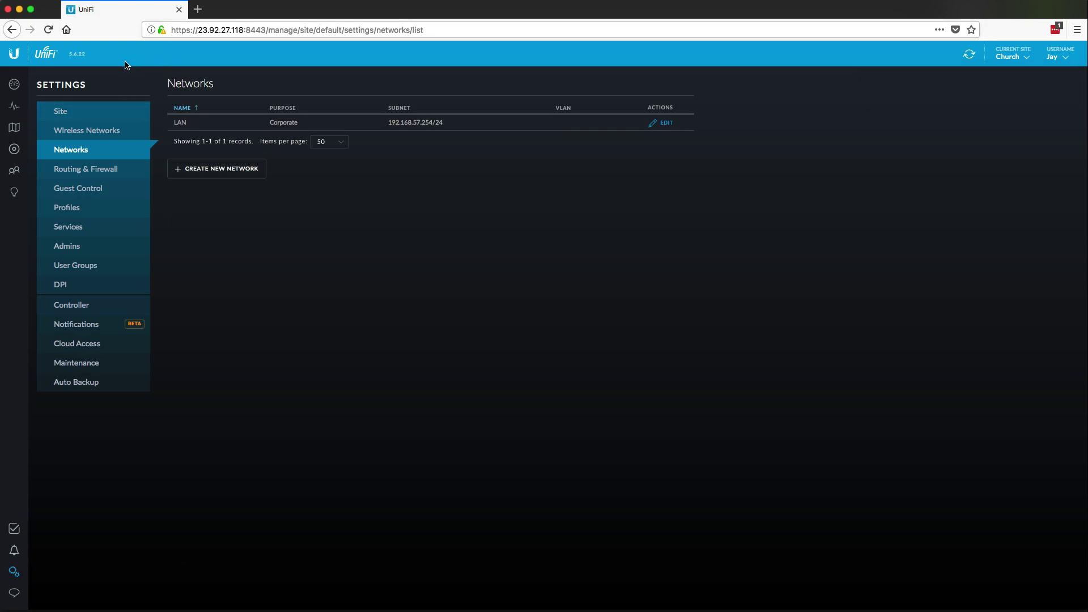
left_click_drag(199, 28, 244, 27)
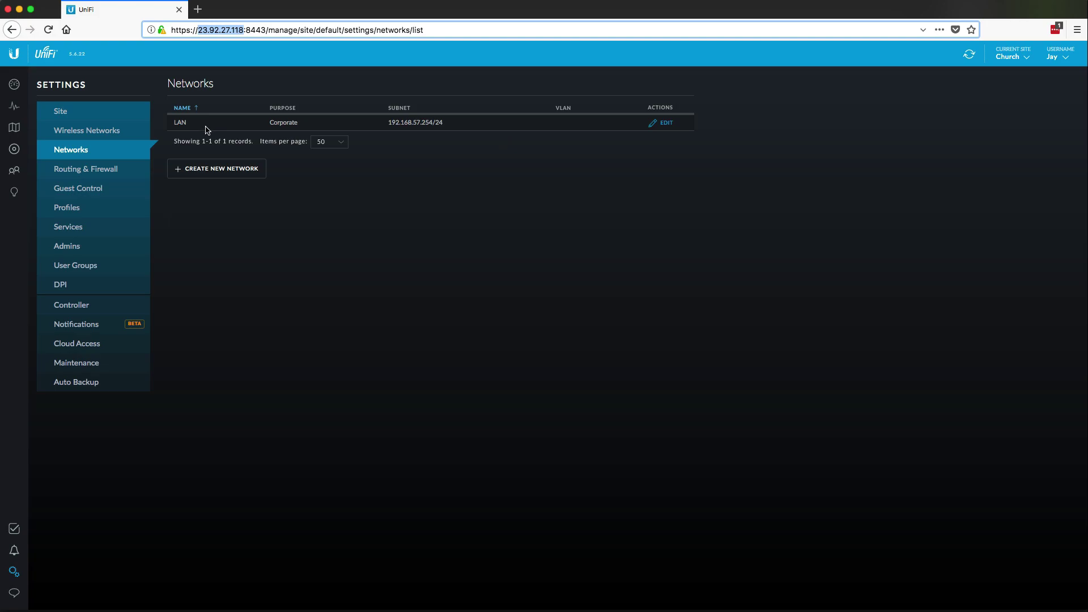
left_click_drag(388, 123, 431, 121)
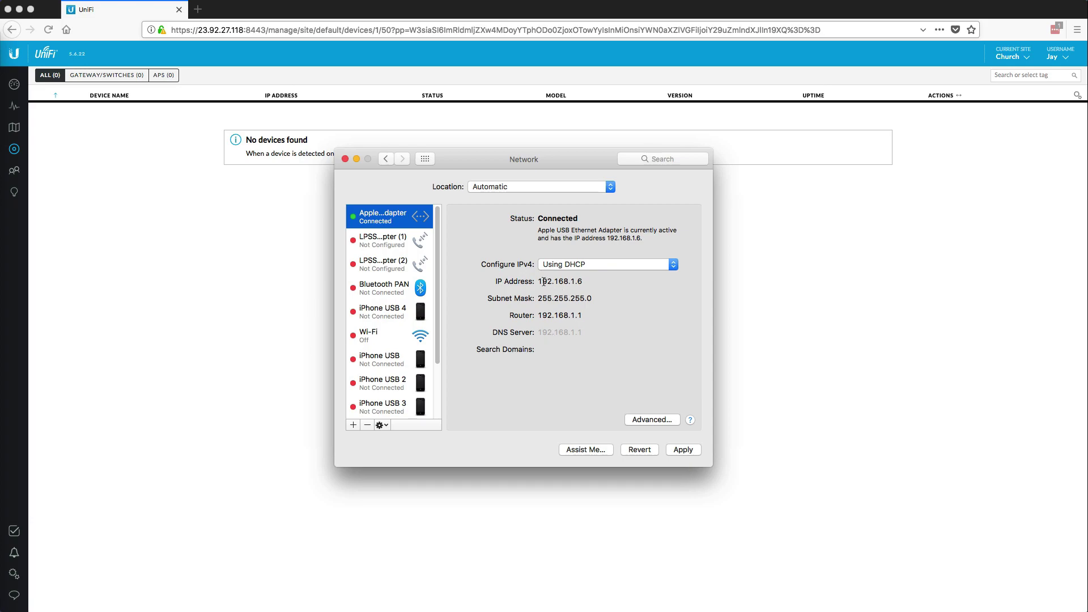
Step: Note the USB Ethernet adapter's current IP 192.168.1.6 and router 192.168.1.1
left_click_drag(539, 281, 583, 279)
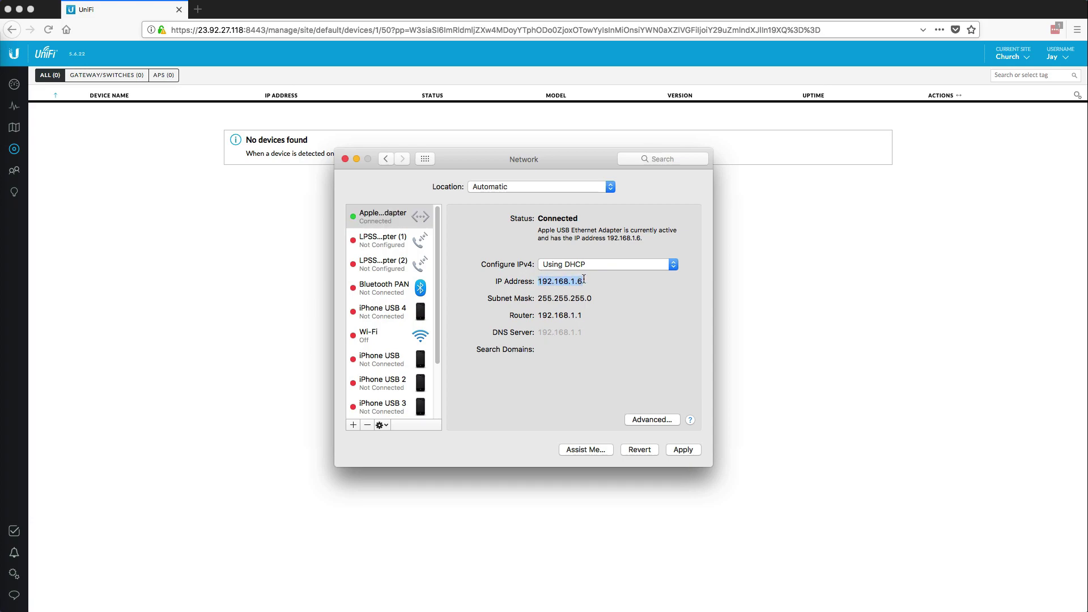
left_click_drag(539, 315, 581, 313)
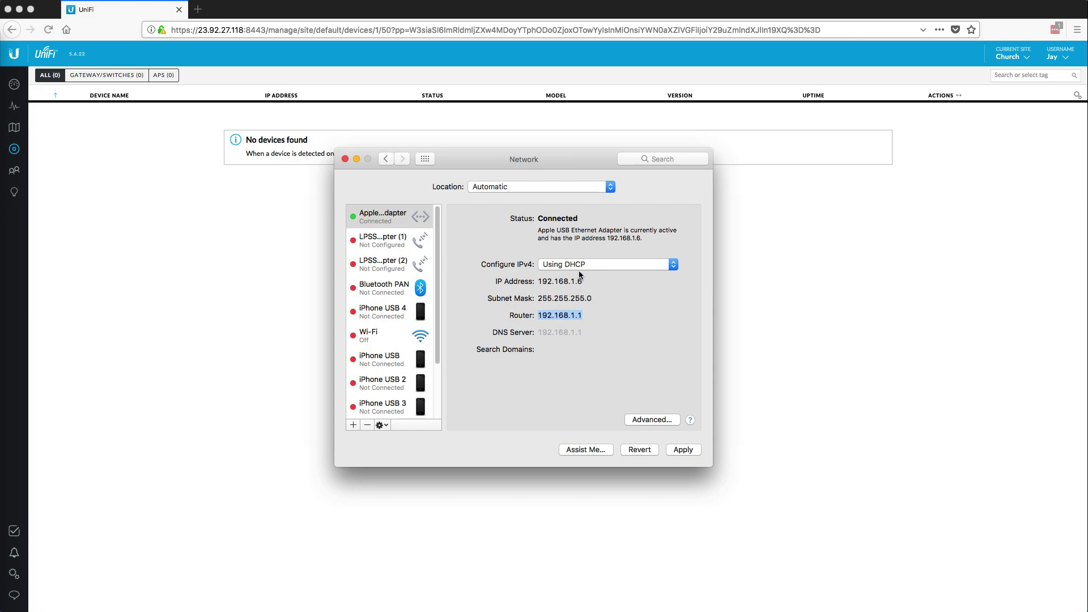
Step: Switch IPv4 to Manually with address 192.168.1.15, keeping the mask and router, and apply
left_click(579, 265)
left_click(579, 295)
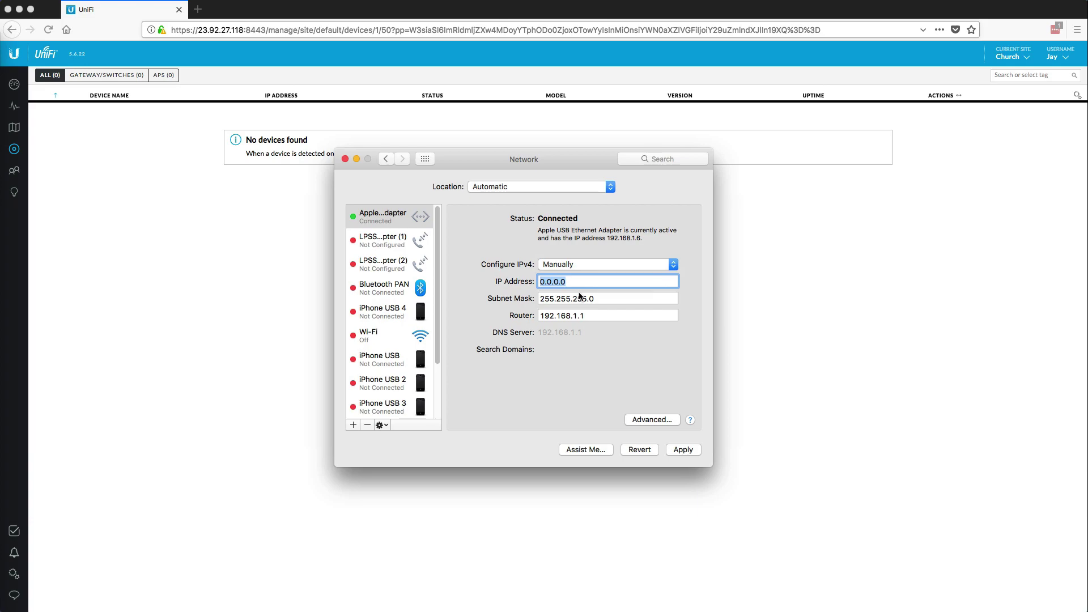
type("192.168.1.15")
key("Tab")
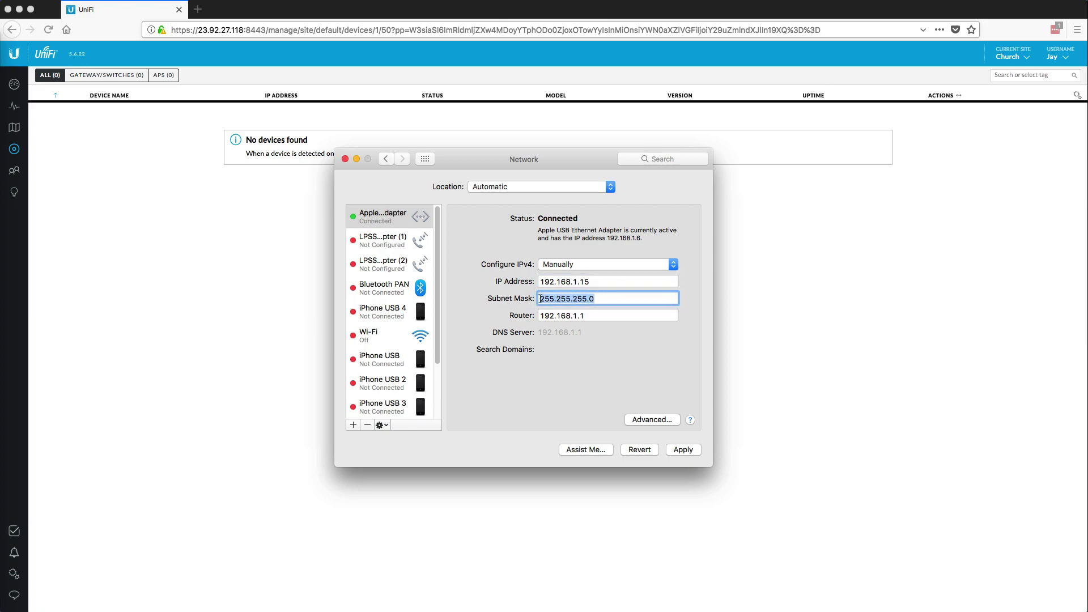
key("Tab")
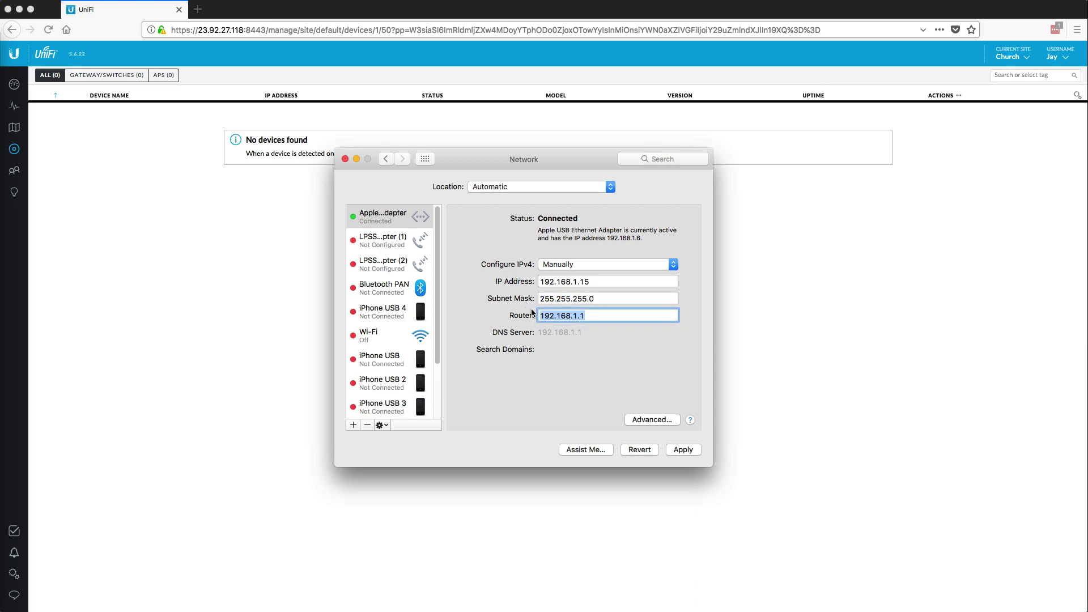
left_click(684, 450)
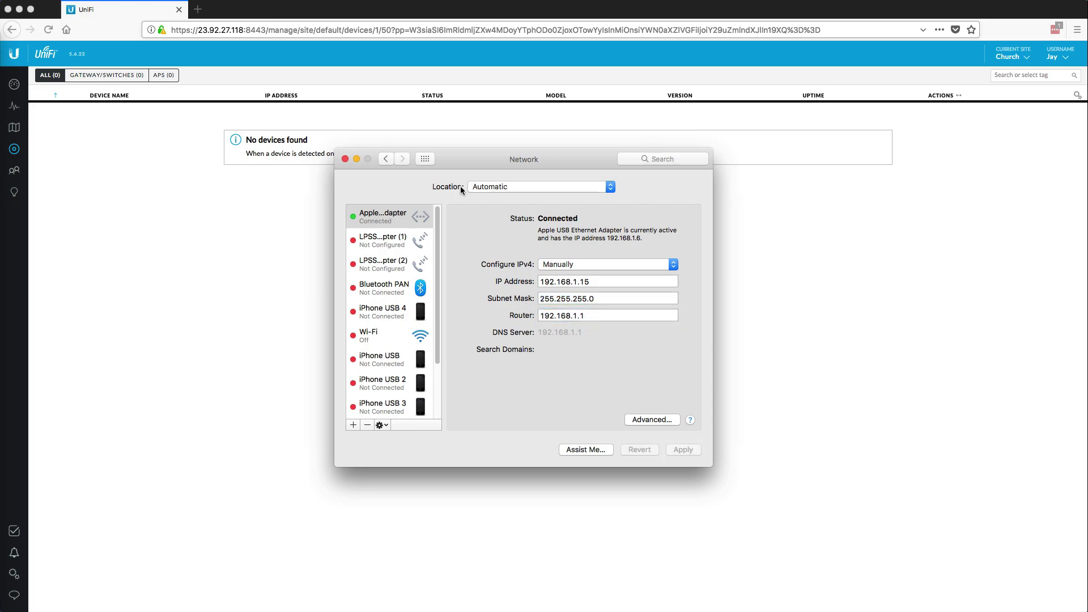
left_click(345, 159)
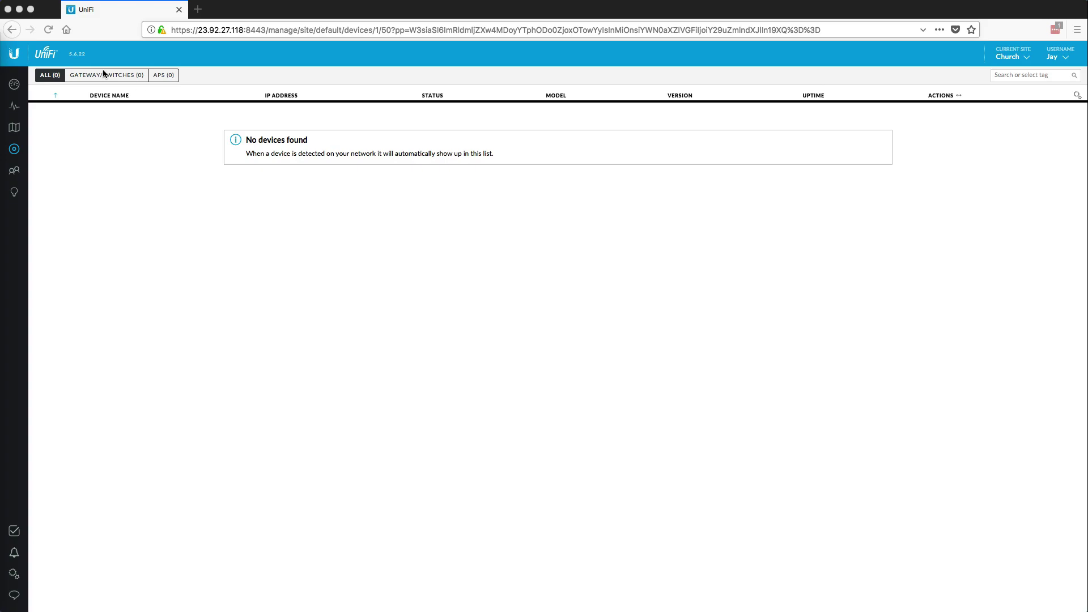
Step: Load the gateway address 192.168.1.1 in a new Firefox tab
left_click(227, 29)
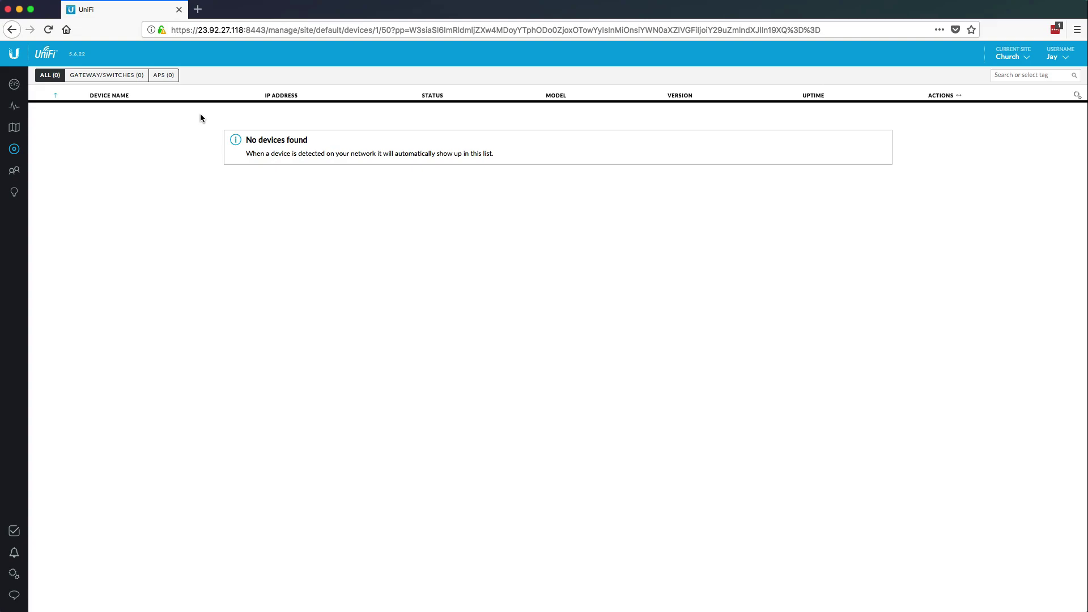
key("super+t")
type("192.168.1.1")
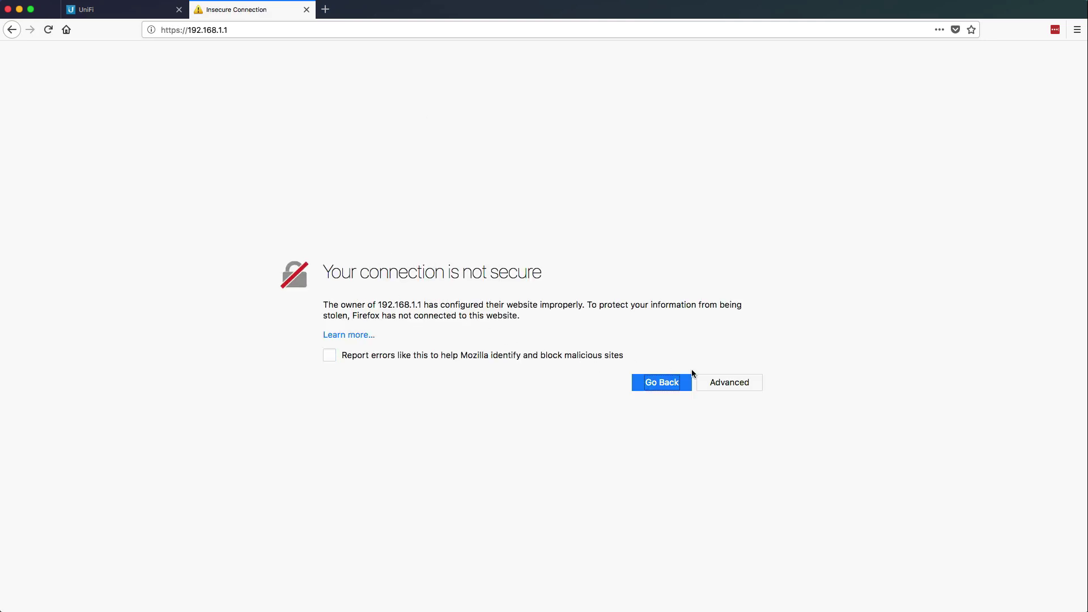
Step: Add a security exception for the gateway's self-signed certificate at 192.168.1.1
left_click(715, 382)
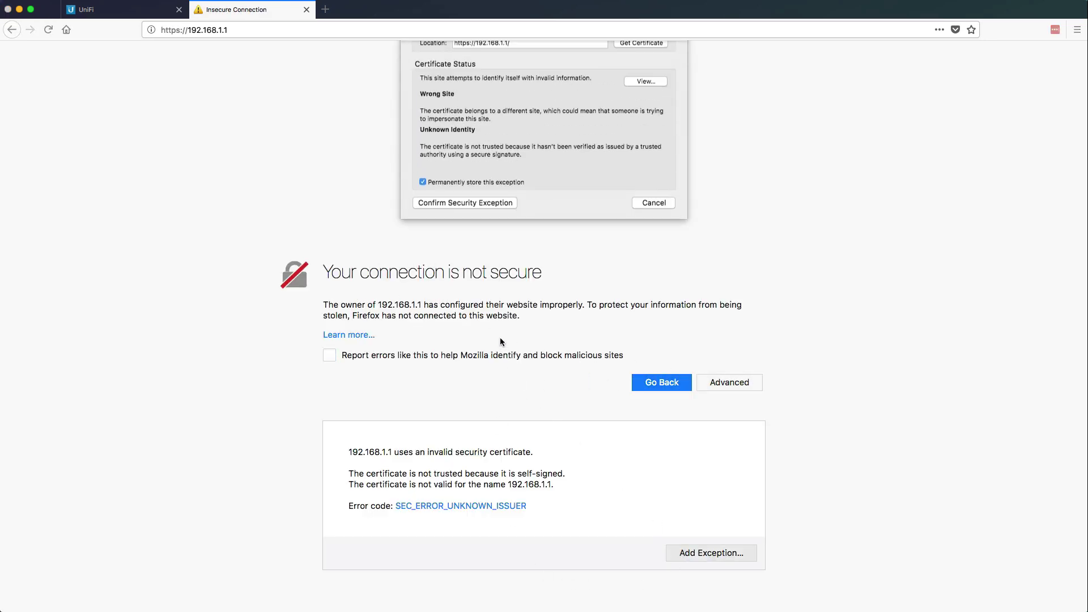
left_click(487, 259)
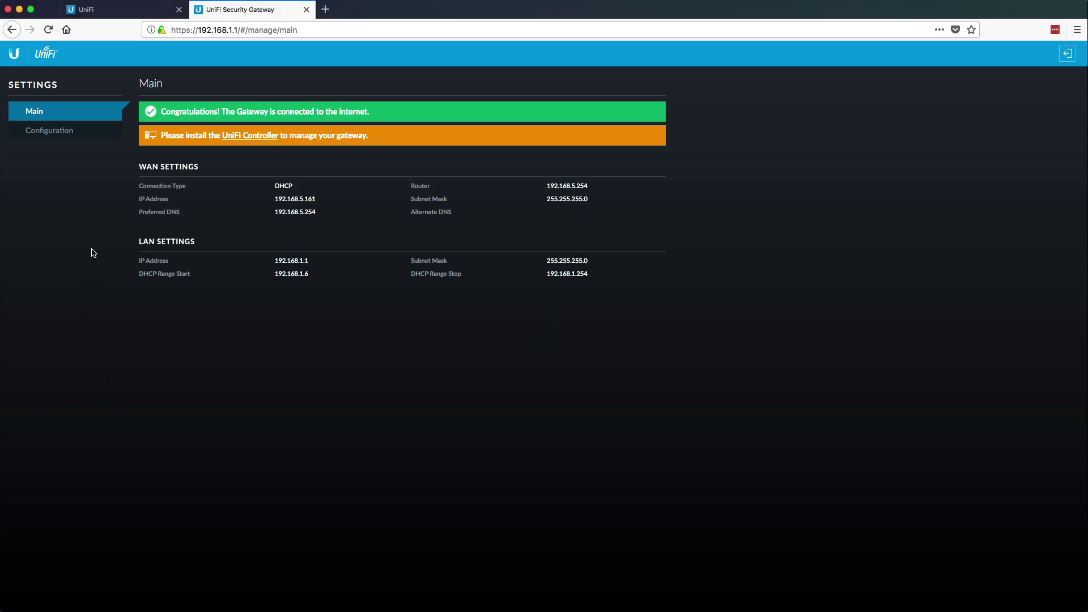
left_click(66, 134)
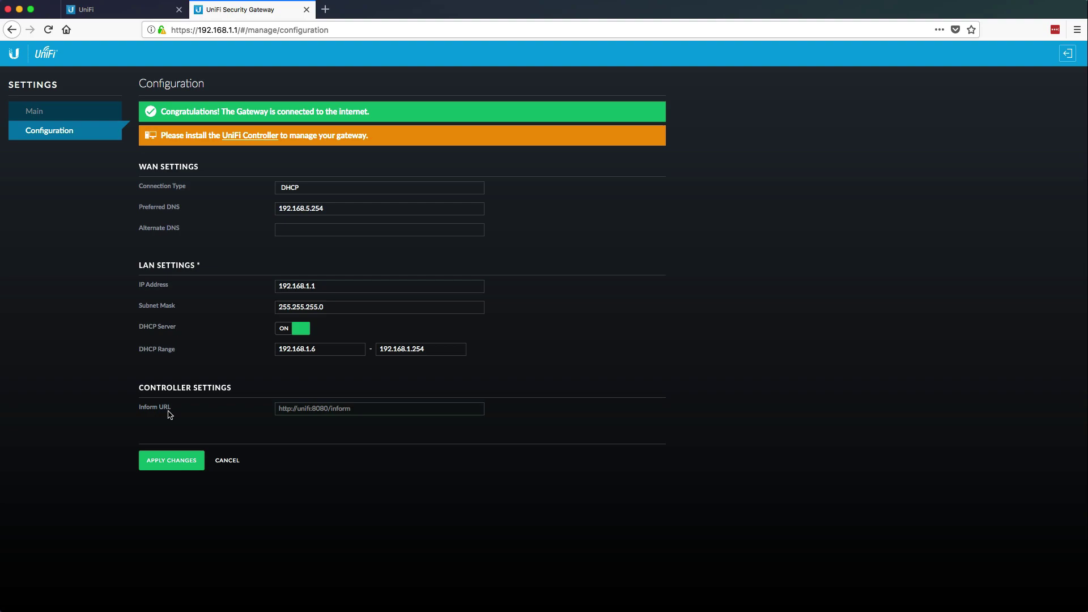
left_click_drag(140, 412, 181, 415)
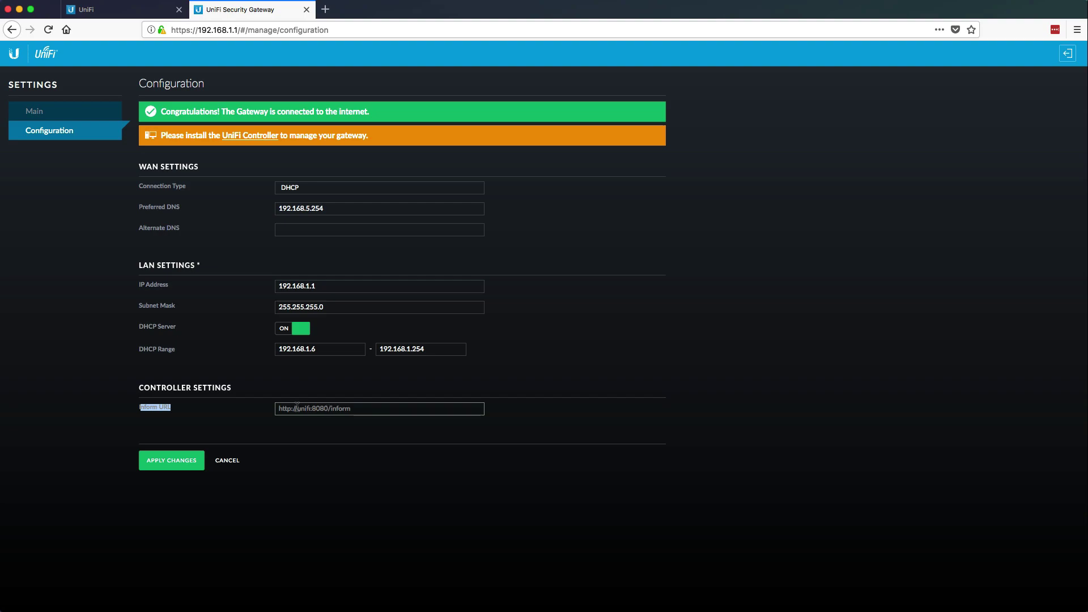
left_click(309, 408)
type("http://23.92.27.118:8080/inform")
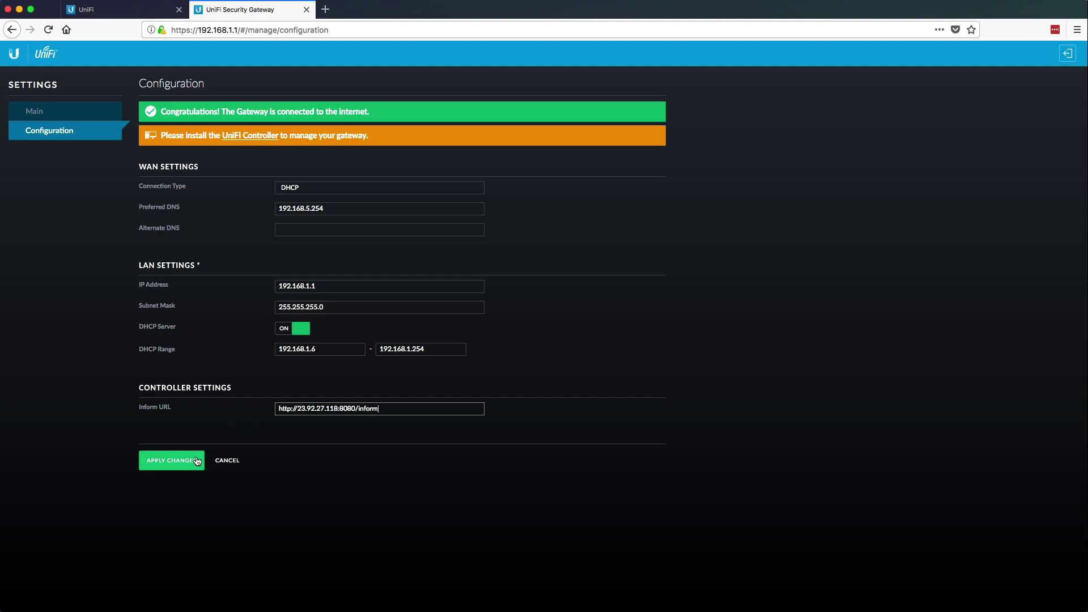
left_click(197, 461)
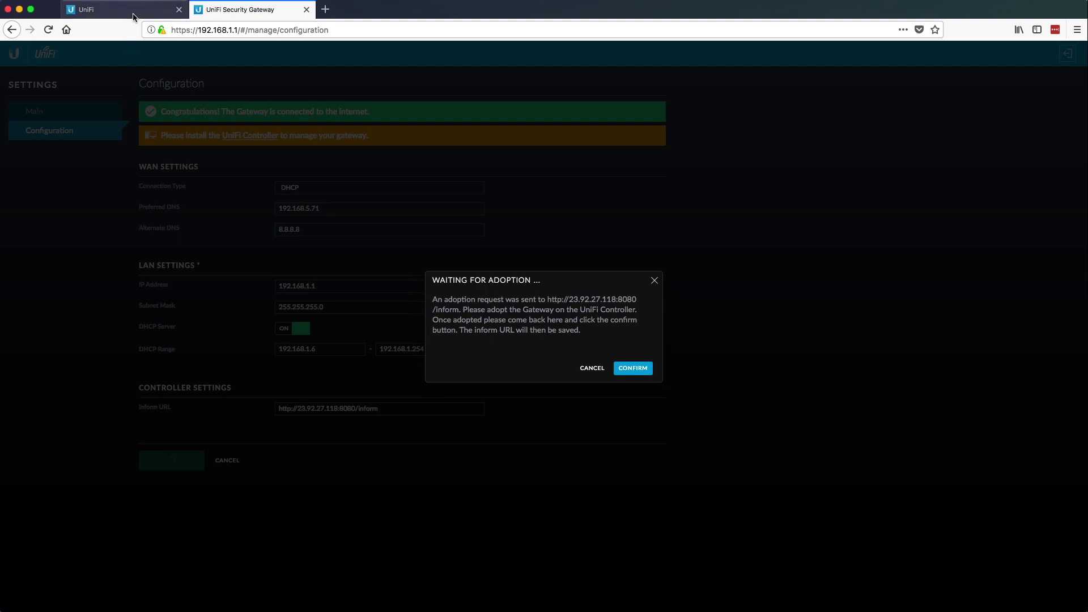
Step: Adopt the pending UniFi Security Gateway 3P from the controller's Devices list
left_click(132, 10)
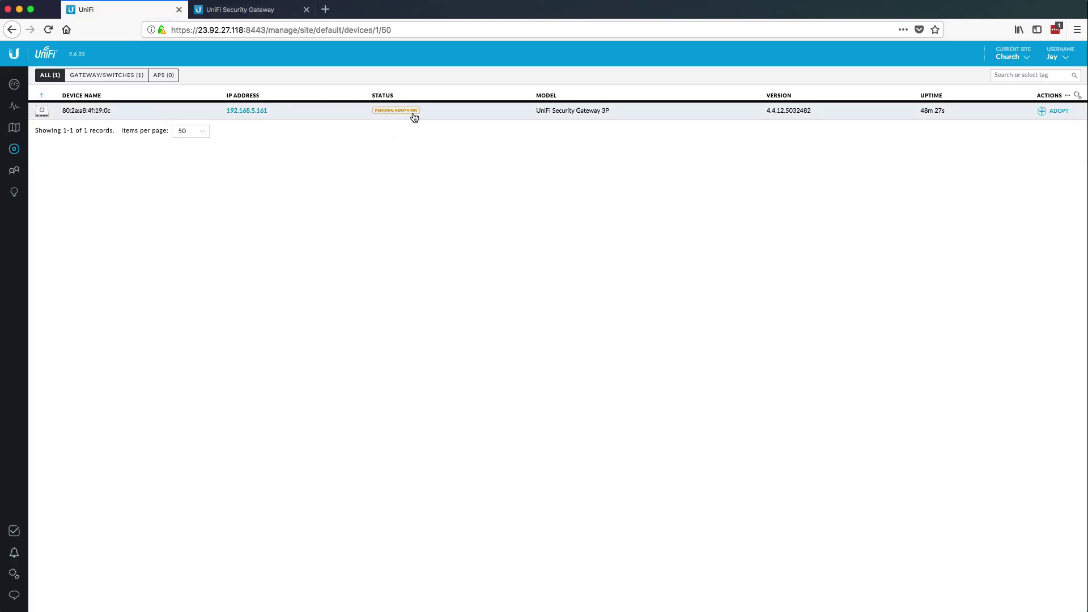
left_click(1055, 111)
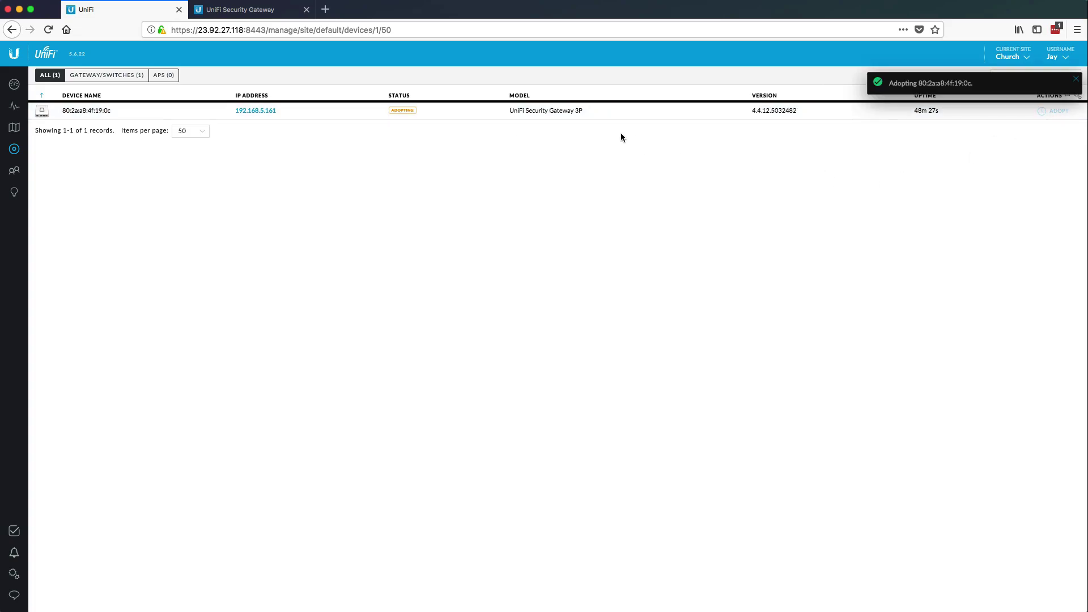
Step: Confirm the adoption in the gateway's Waiting for Adoption dialog, saving the inform URL
left_click(254, 10)
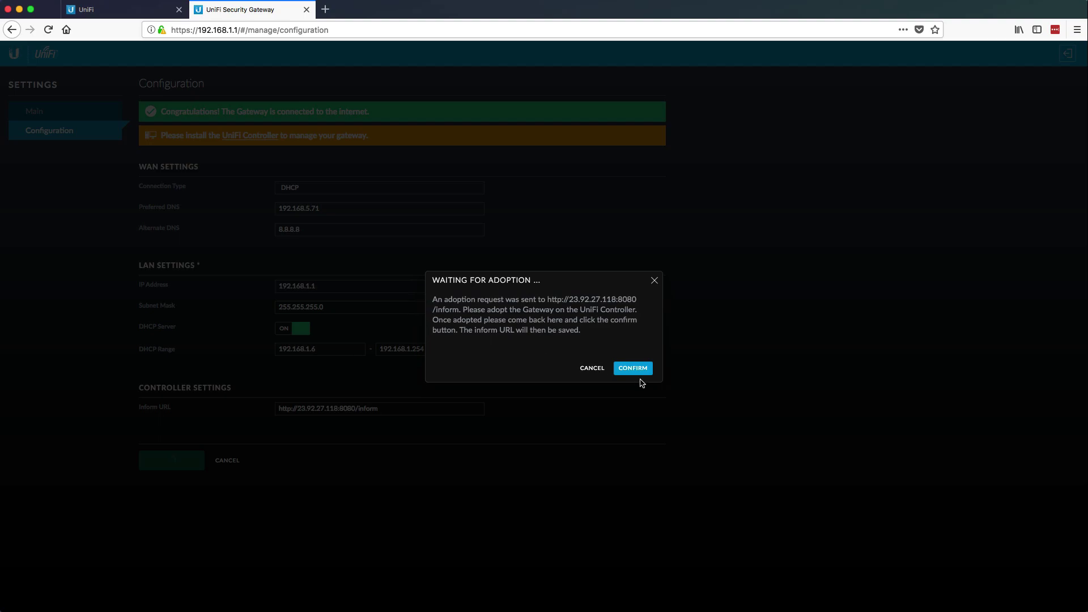
left_click(645, 373)
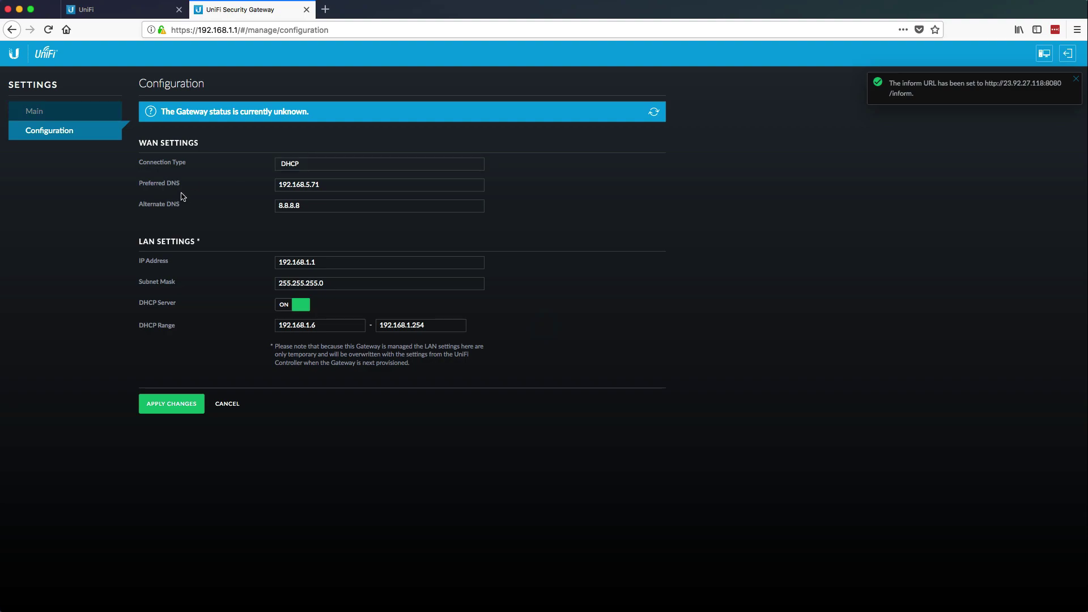
Step: Return to the controller tab to follow the gateway's adoption status
key("ctrl+shift+Tab")
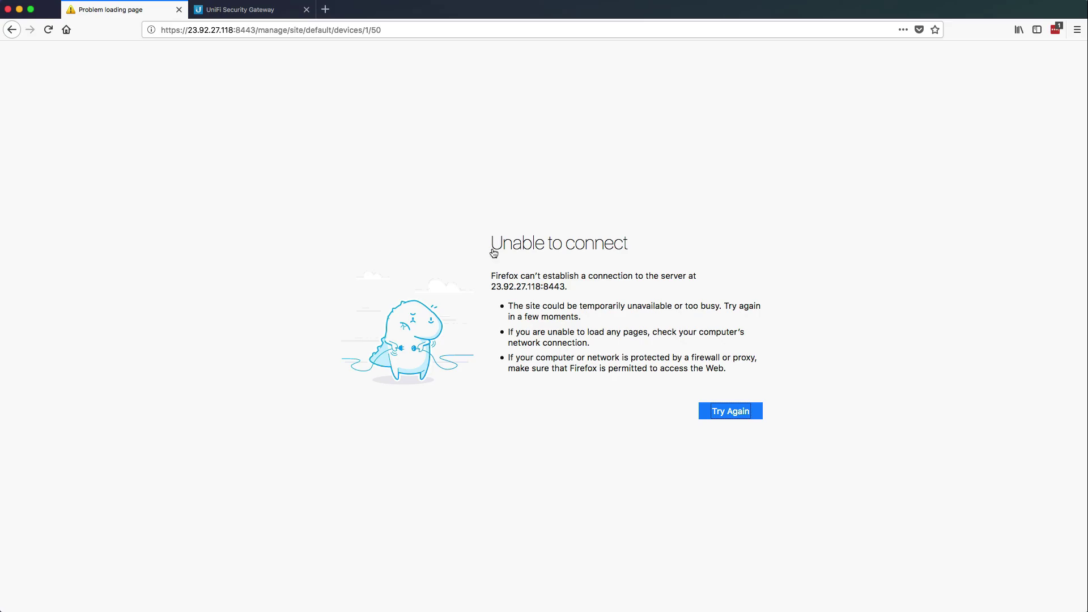
Step: In Network preferences, set the Apple USB Ethernet Adapter's Configure IPv4 to Using DHCP
key("super+Tab")
left_click(388, 191)
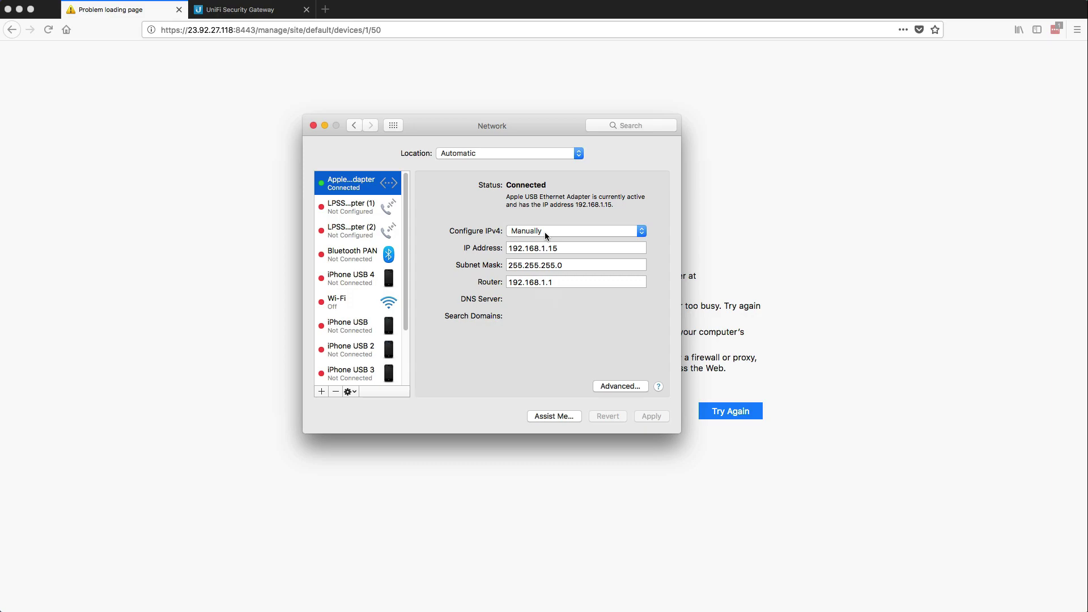
left_click(545, 232)
Step: Apply DHCP on the USB Ethernet adapter, obtaining 192.168.57.50, then return to Firefox
left_click(544, 203)
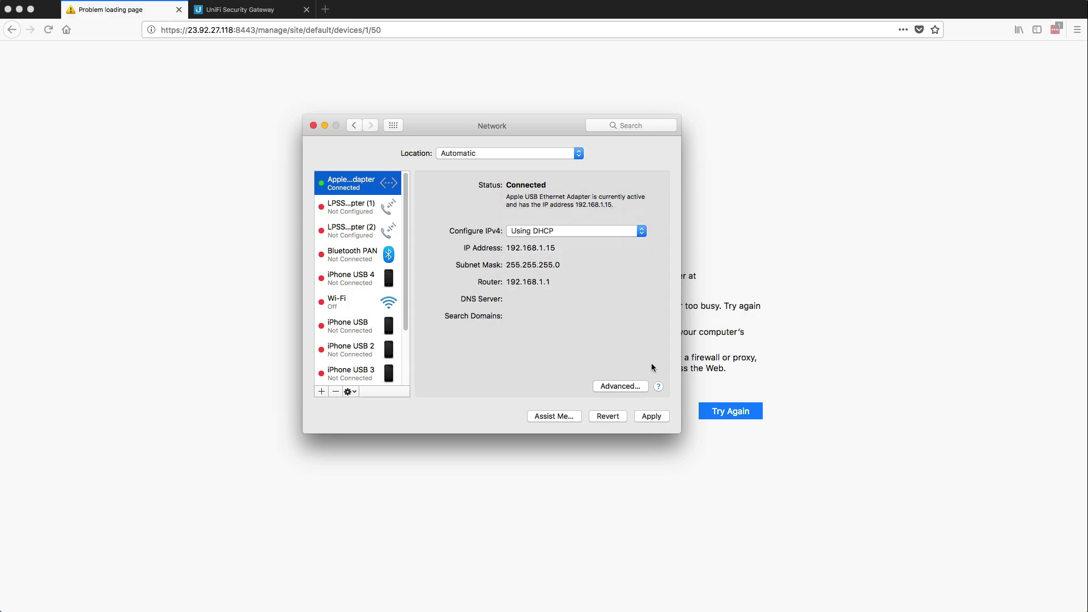
left_click(658, 417)
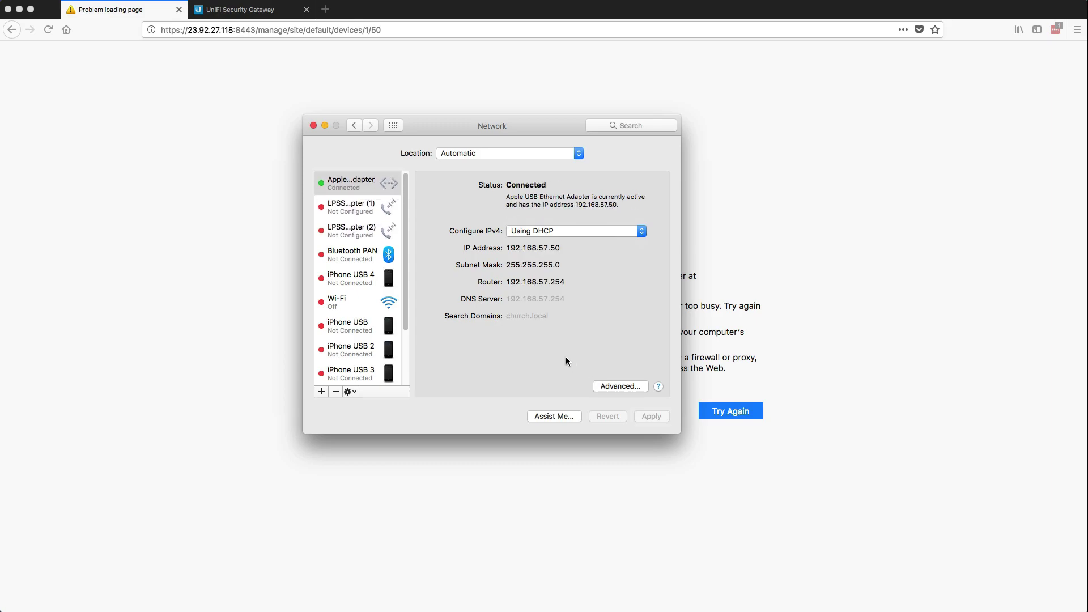
left_click_drag(539, 248, 562, 247)
left_click(239, 126)
Step: Reload the controller's Church site devices URL from the address bar
left_click(278, 33)
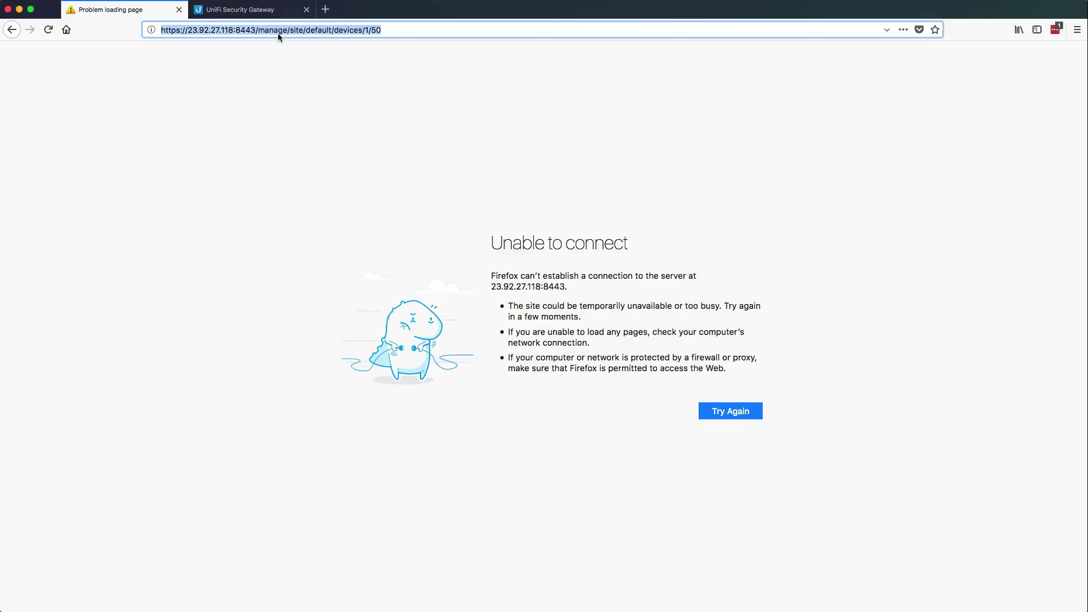
key("Return")
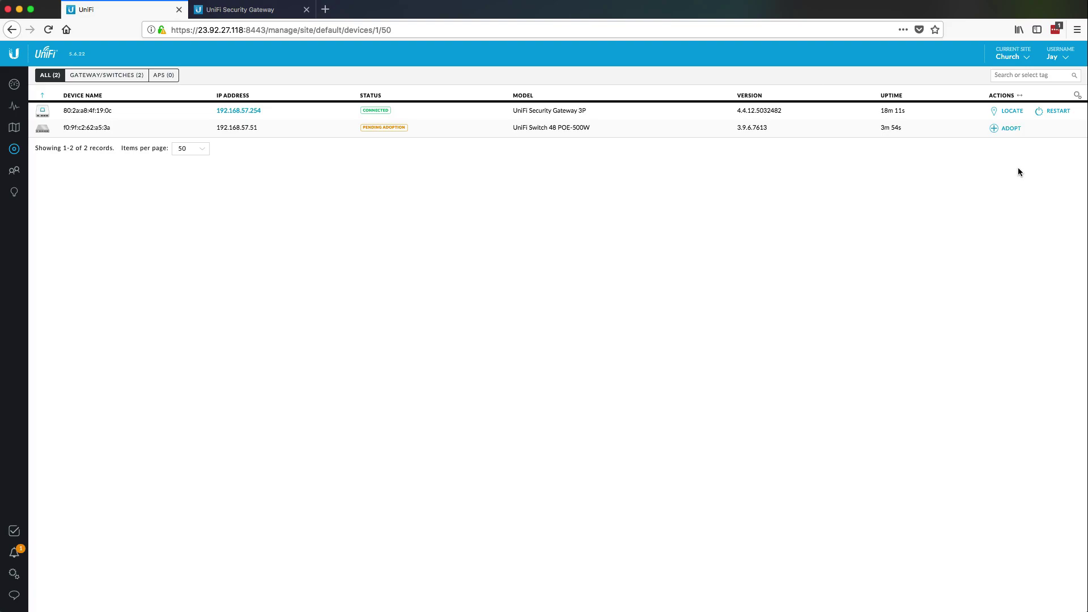
Step: Adopt the UniFi Switch 48 POE-500W at 192.168.57.51 until it reads Connected
left_click(1009, 129)
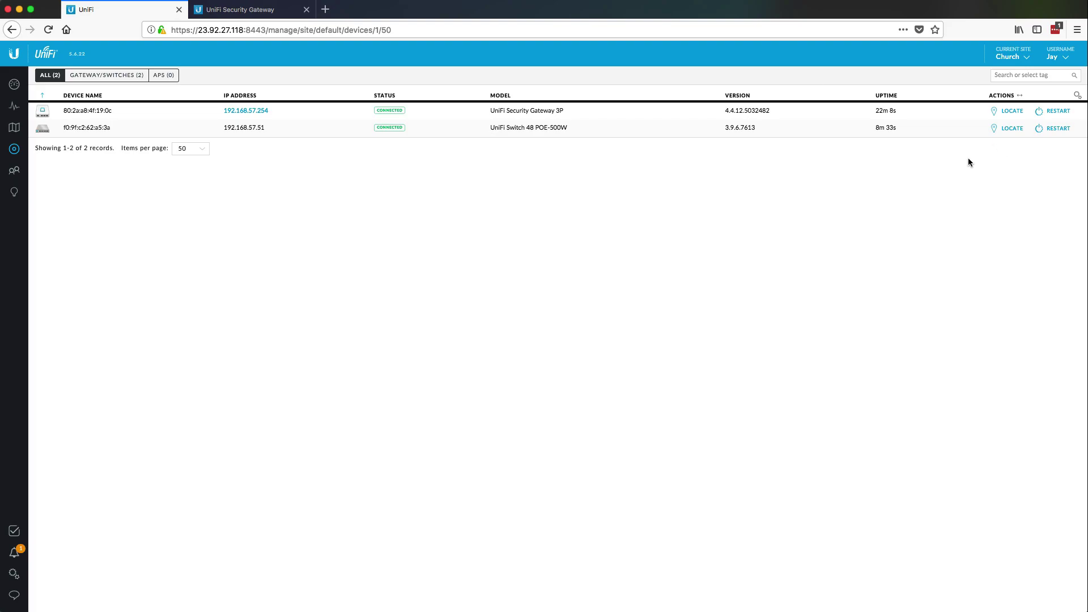
Step: Create and save wireless network 'ServerSideUp' with WPA Personal security and a security key
left_click(14, 573)
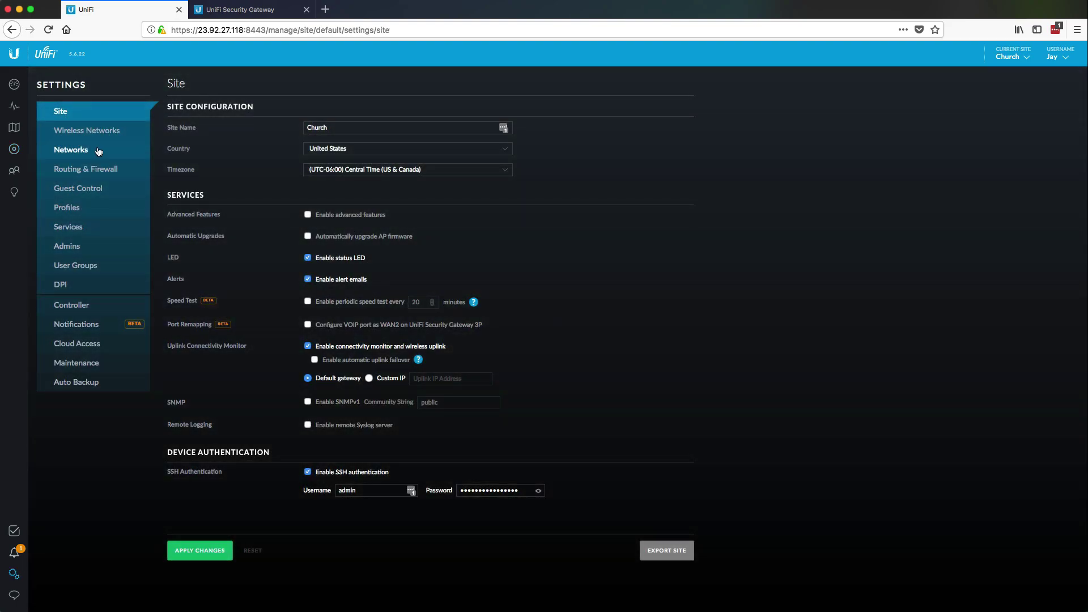
left_click(96, 131)
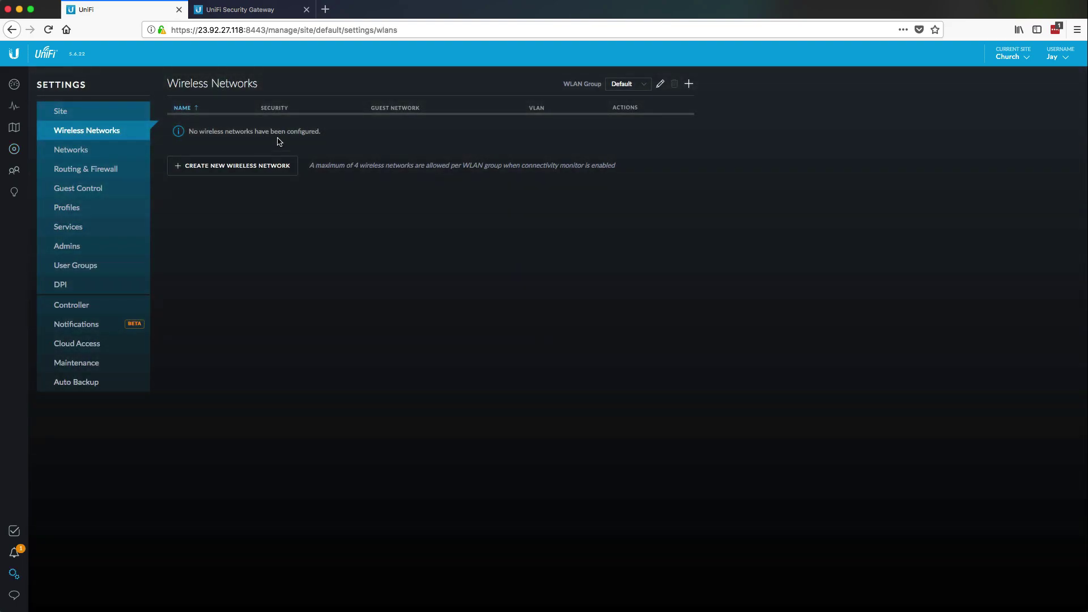
left_click(249, 166)
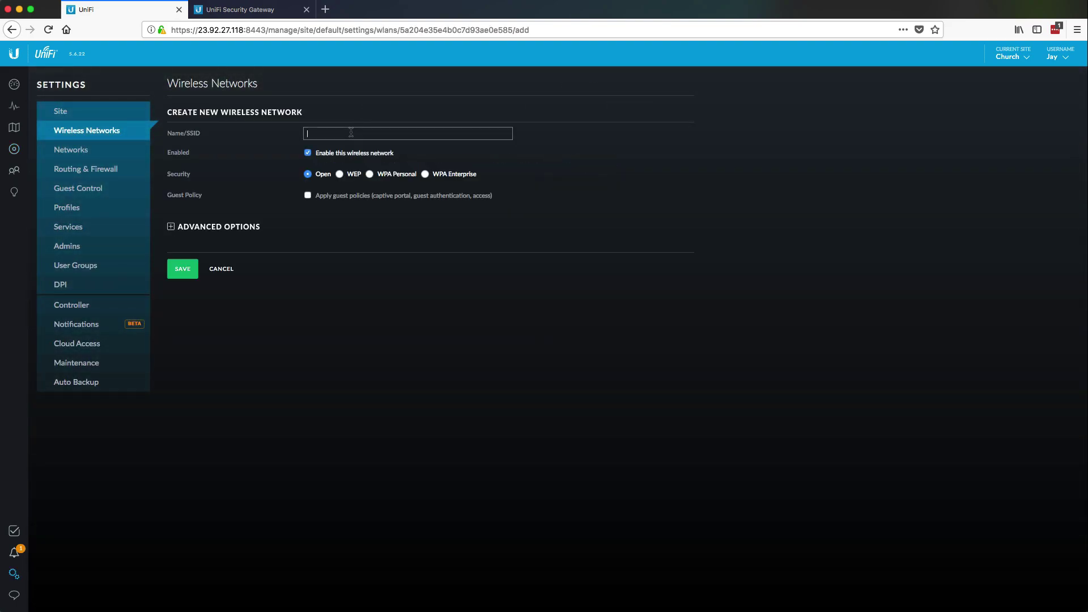
type("ServerSideUp")
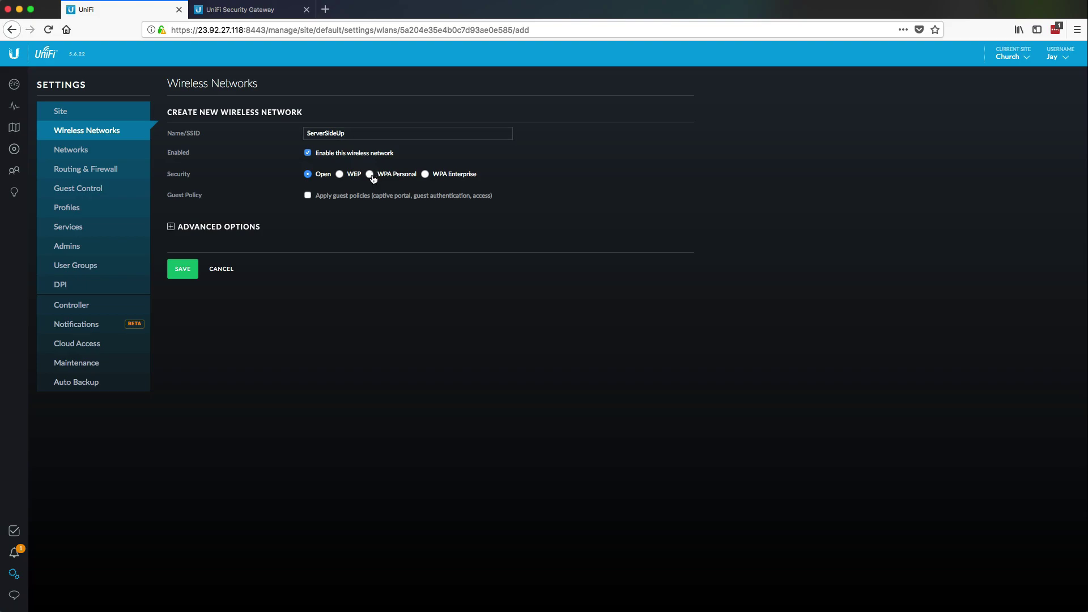
left_click(369, 174)
left_click(369, 196)
type("•••••")
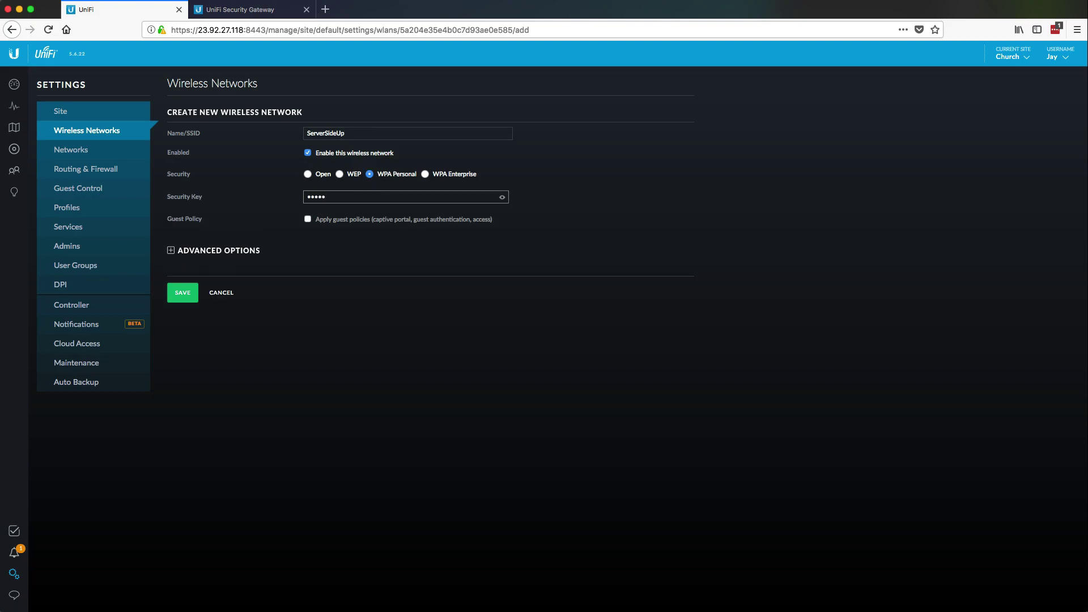
type("••••••")
left_click(194, 292)
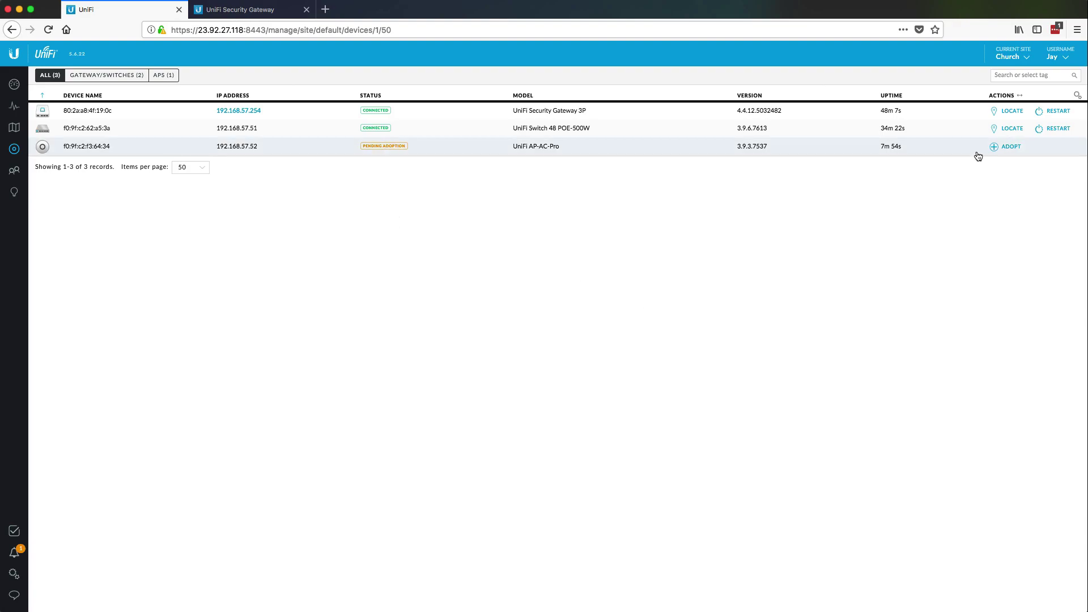
Step: Adopt the UniFi AP-AC-Pro at 192.168.57.52 so it shows Connected
left_click(1013, 147)
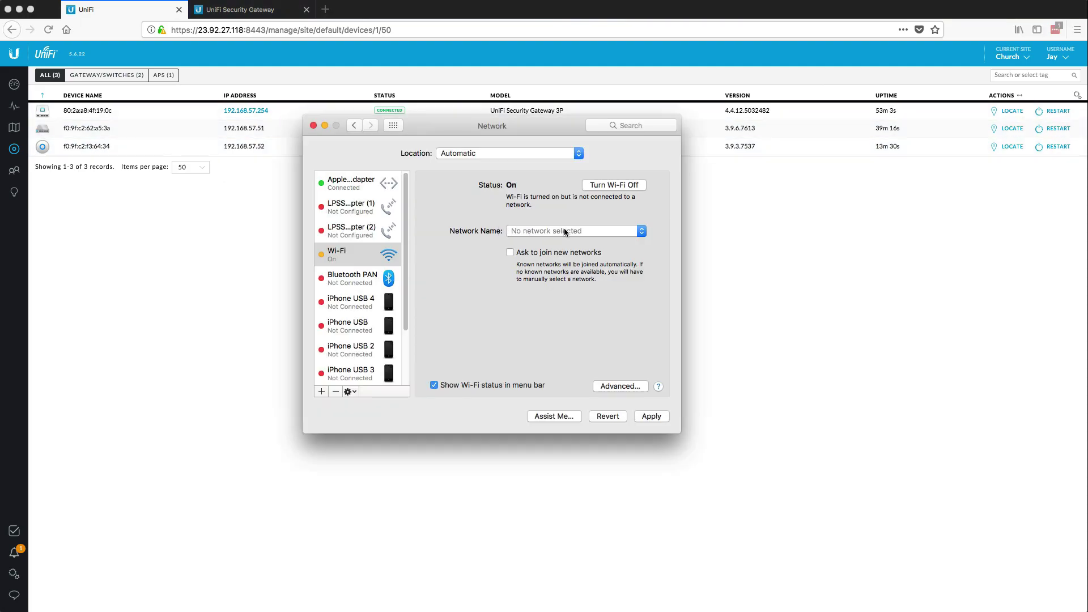
Step: Join the Mac's Wi-Fi to ServerSideUp with its WPA2 password and confirm the IP 192.168.57.53
left_click(565, 231)
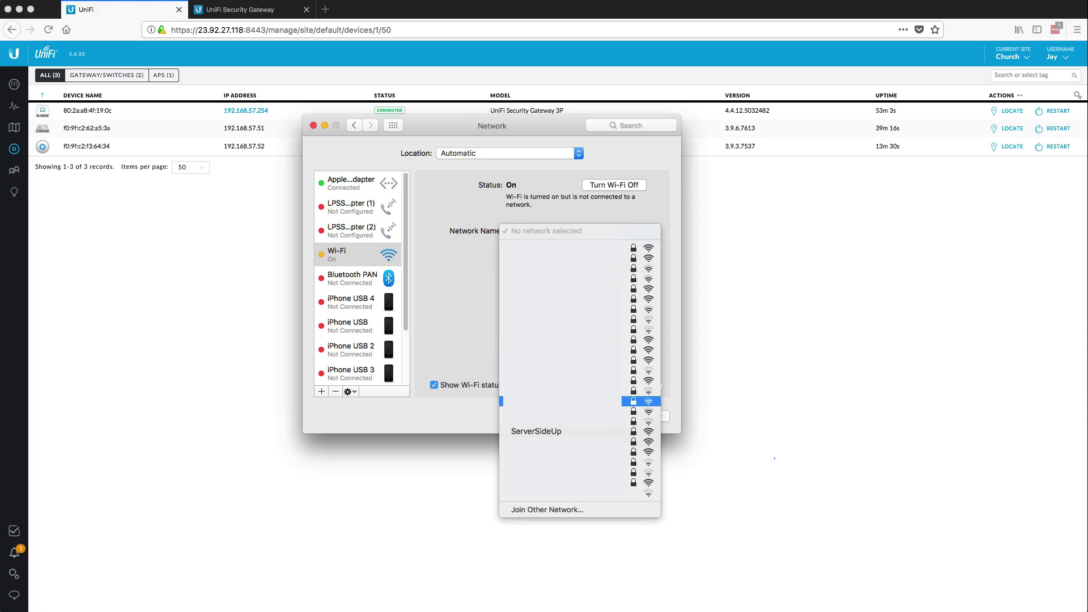
left_click(558, 433)
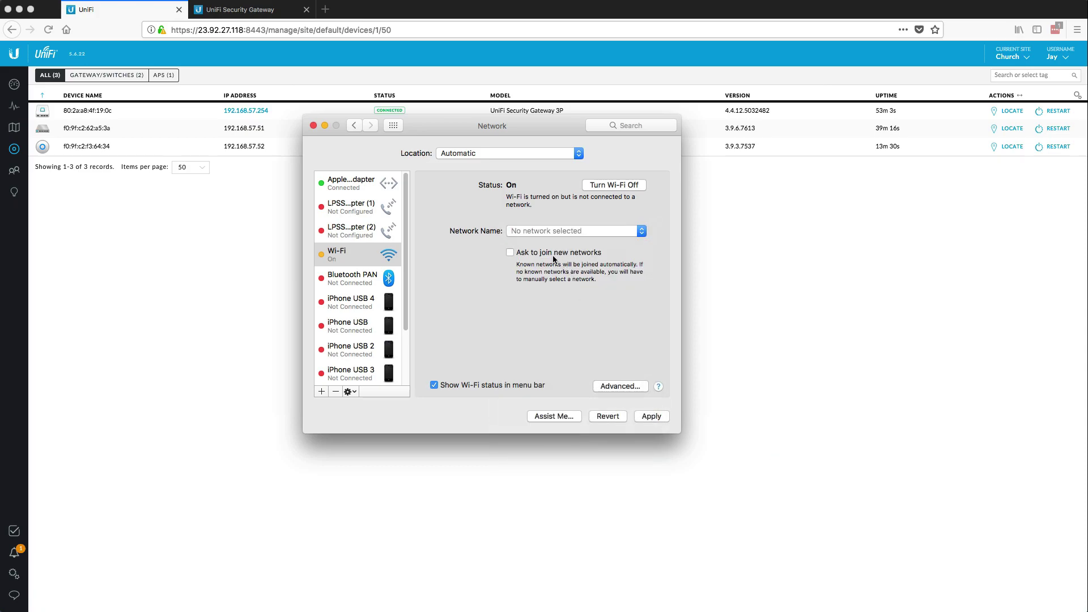
type("s")
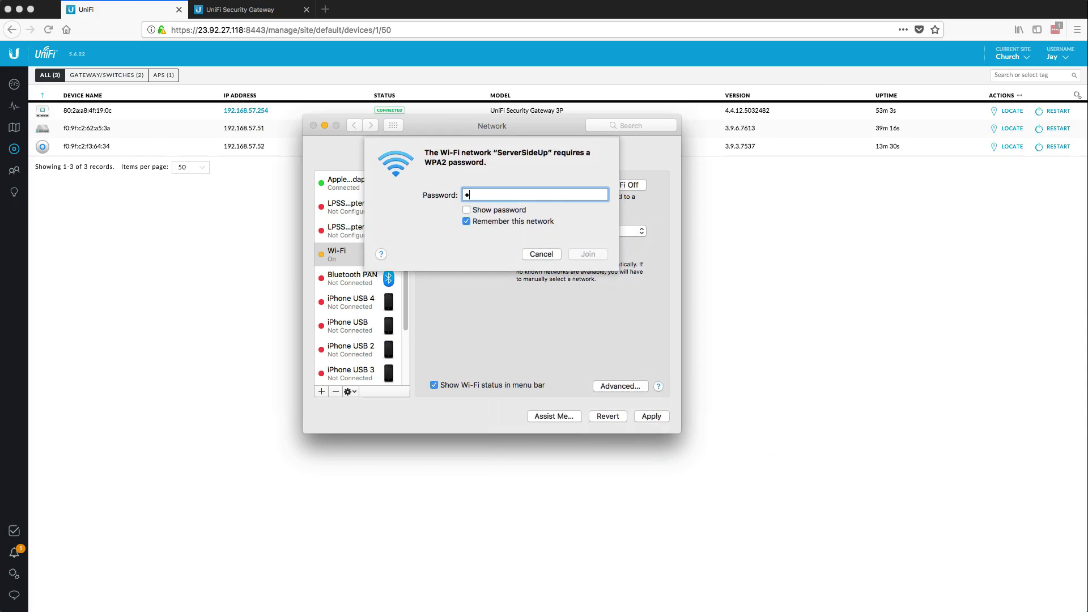
type("erversideu")
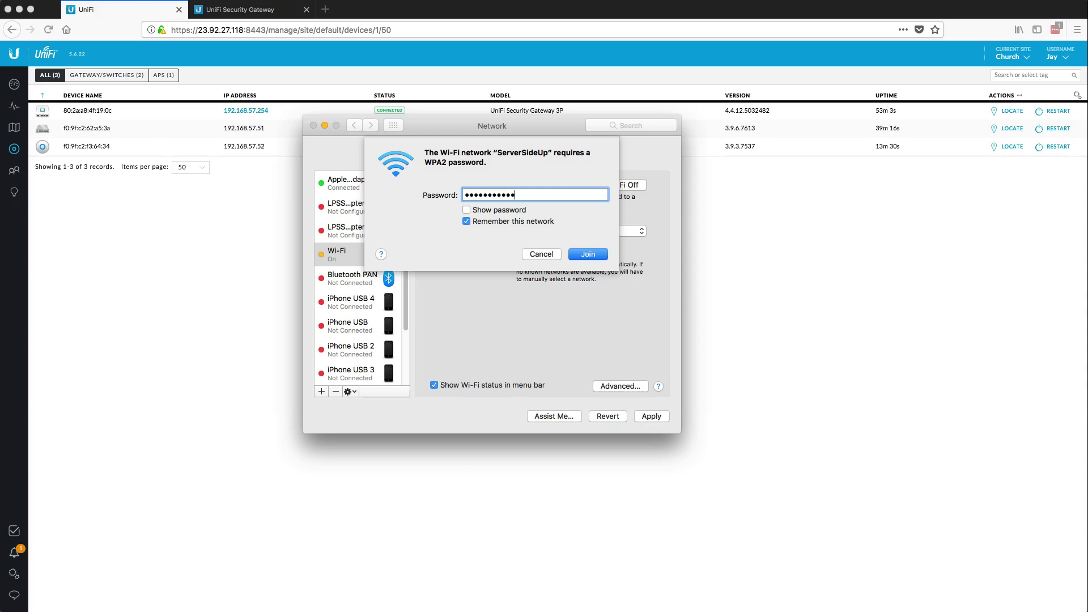
key("Return")
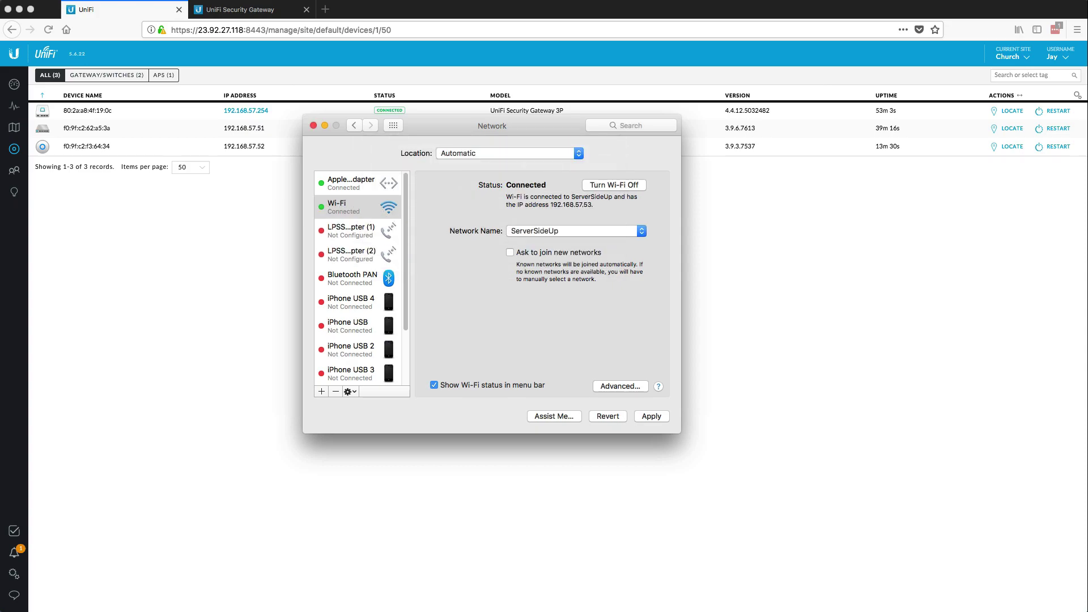
left_click_drag(552, 205, 594, 205)
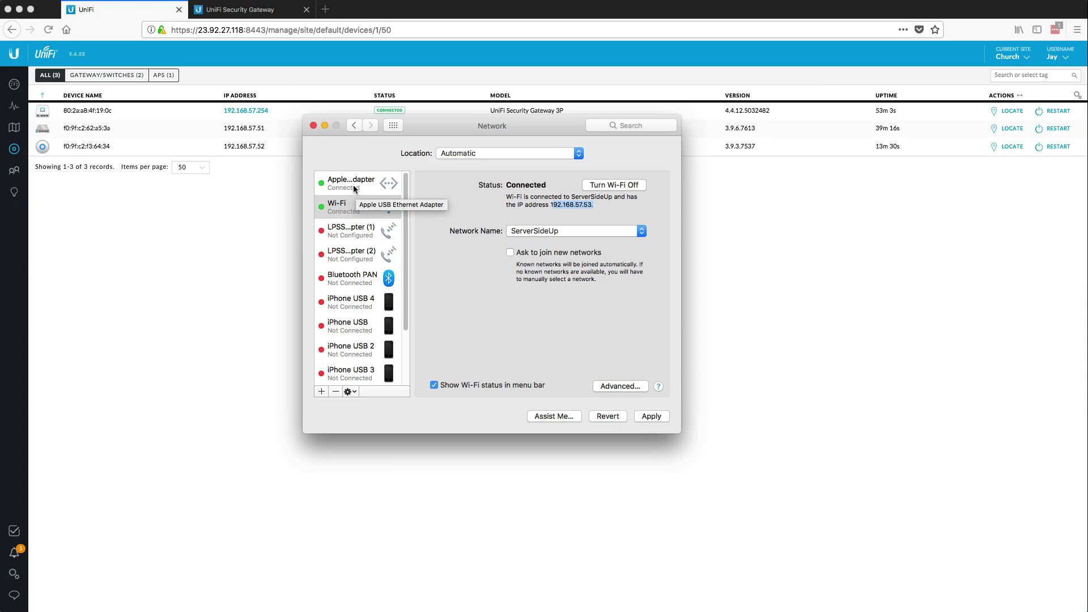
Step: Quit Network preferences and load serversideup.net in a new Firefox tab
key("super+q")
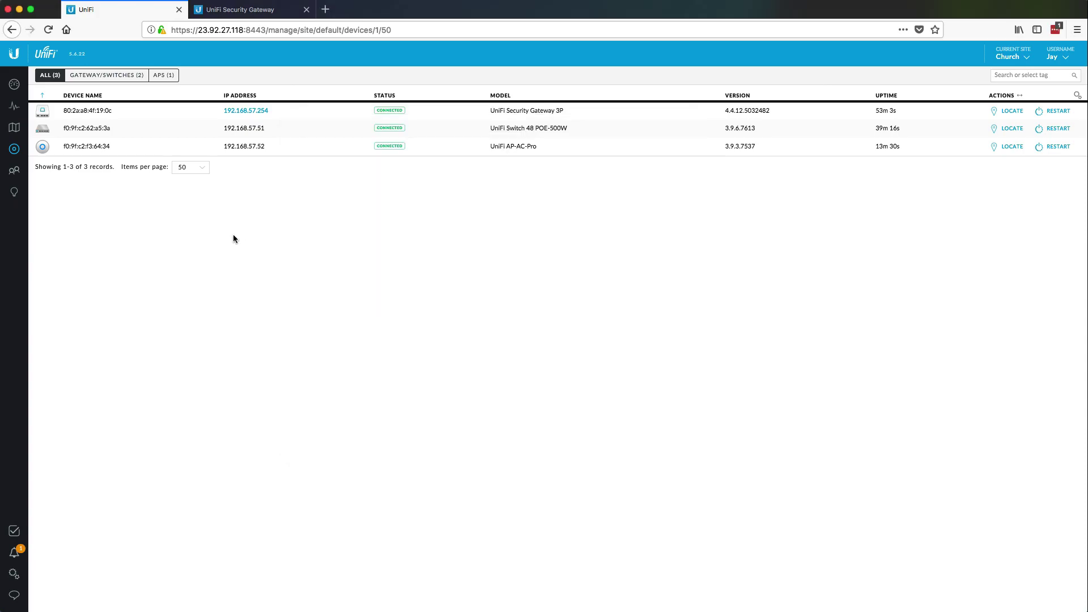
key("super+t")
type("serversideup.")
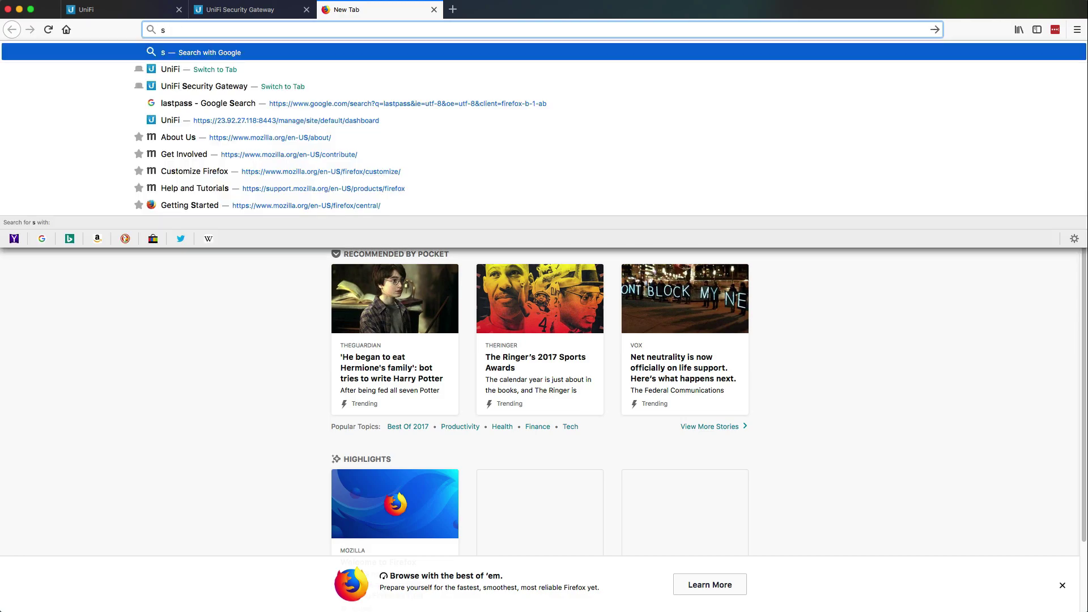
type("net")
key("Return")
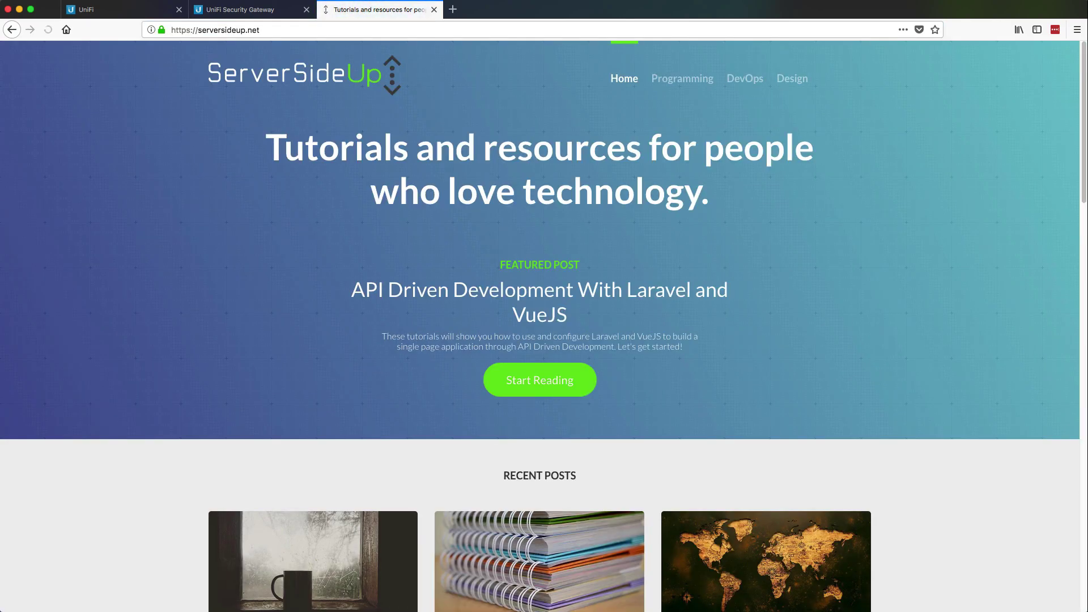